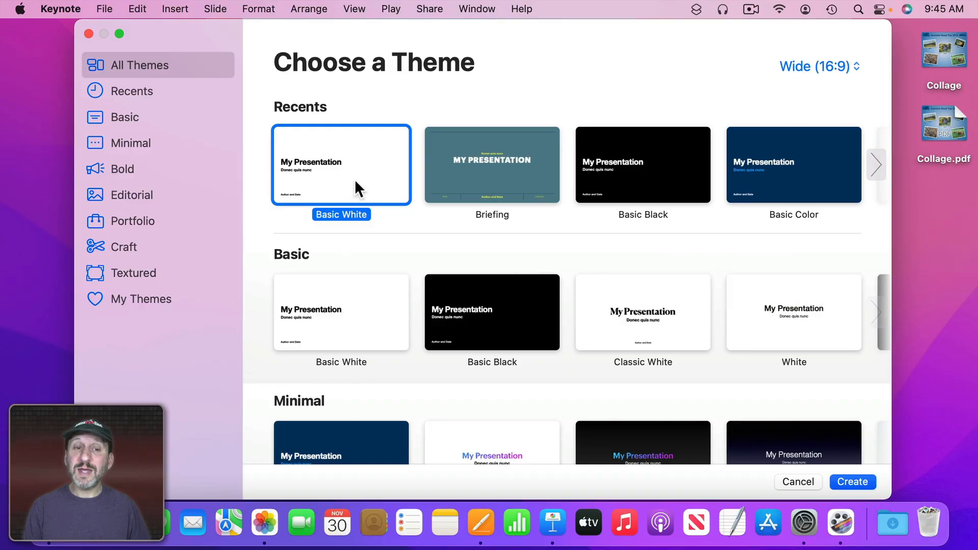
Create a presentation with the Basic White theme and delete all the placeholder text from its slide.
double_click(371, 152)
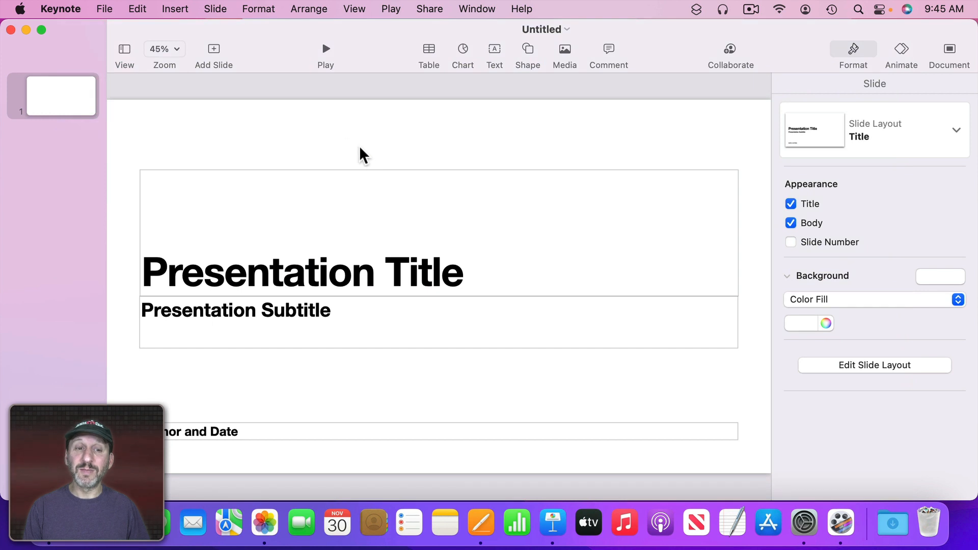
left_click_drag(348, 142, 488, 472)
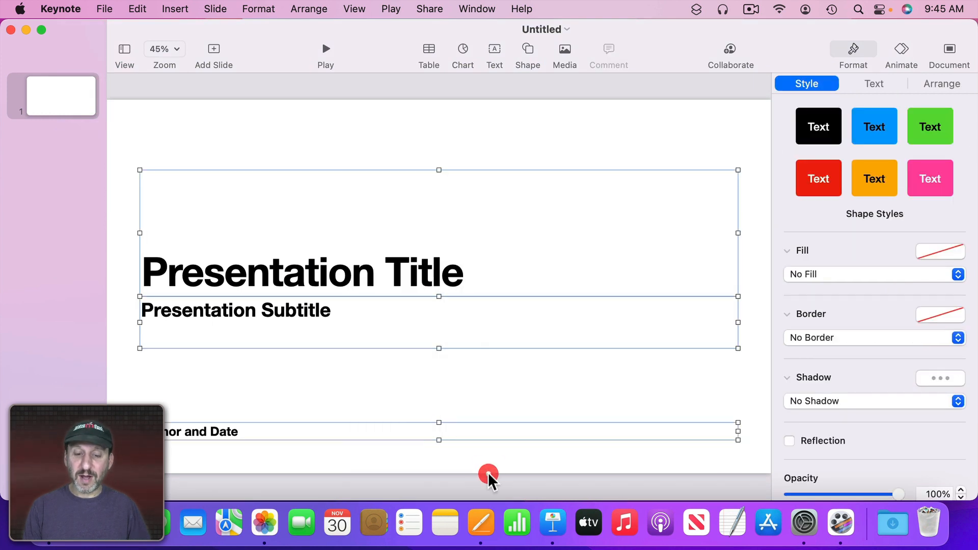
key("BackSpace")
key("BackSpace")
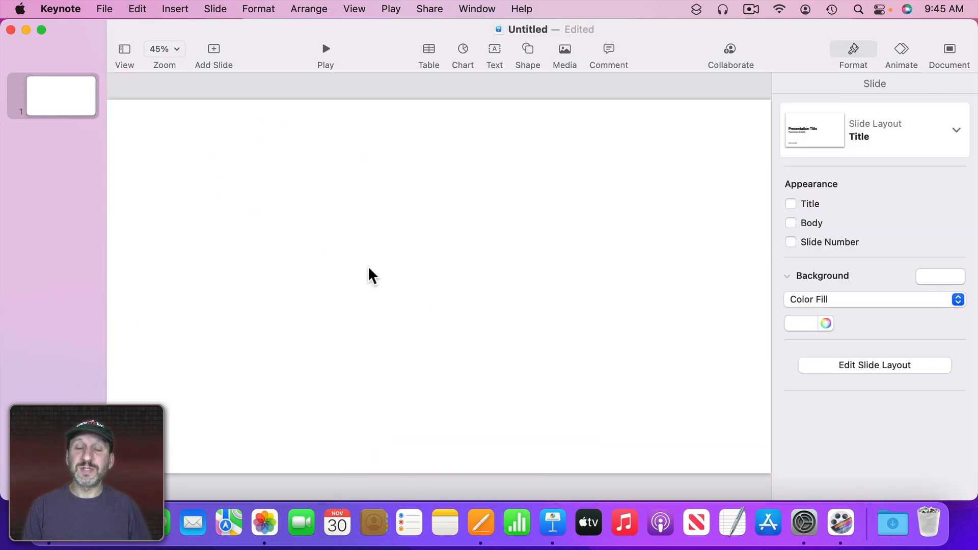
Set a custom slide size of 3840 pts wide by 2160 pts high.
left_click(953, 45)
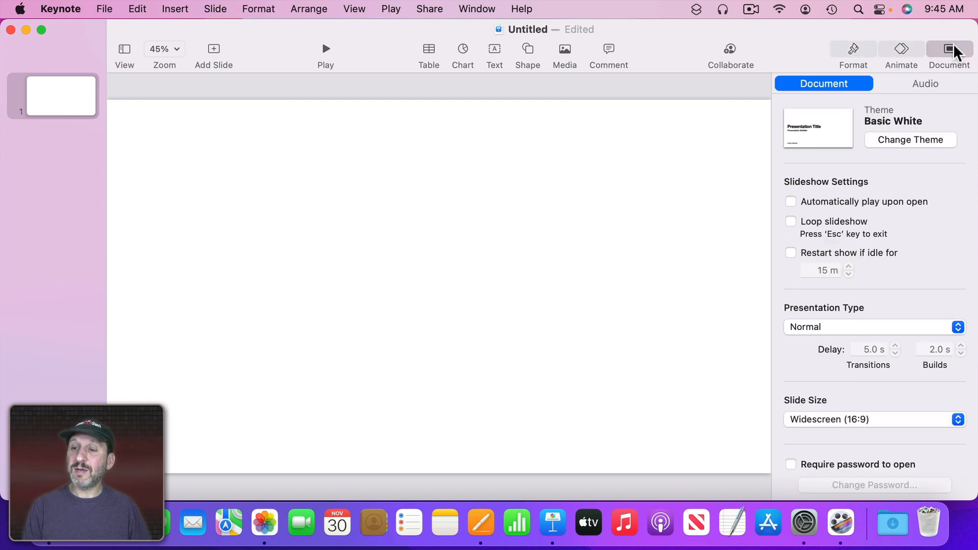
left_click(830, 417)
left_click(830, 445)
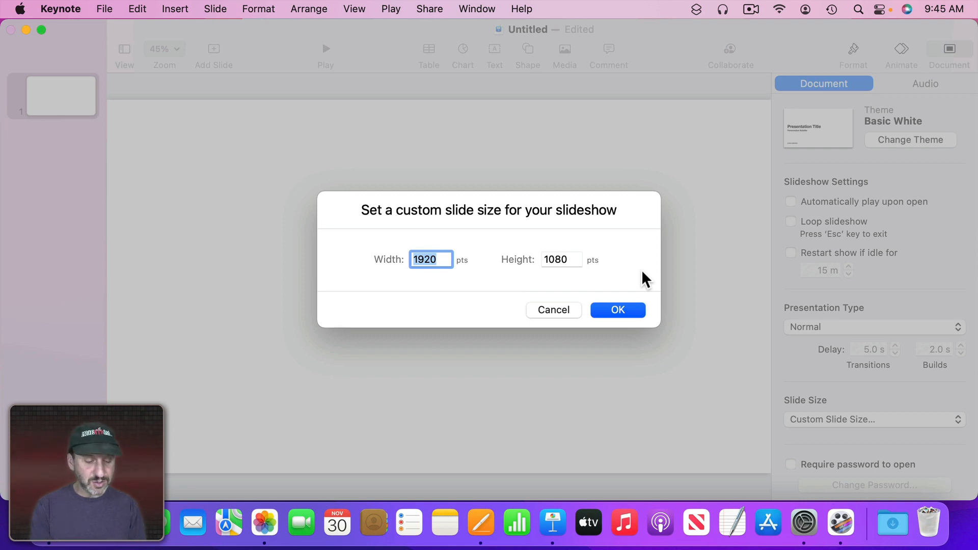
type("3840")
key("Tab")
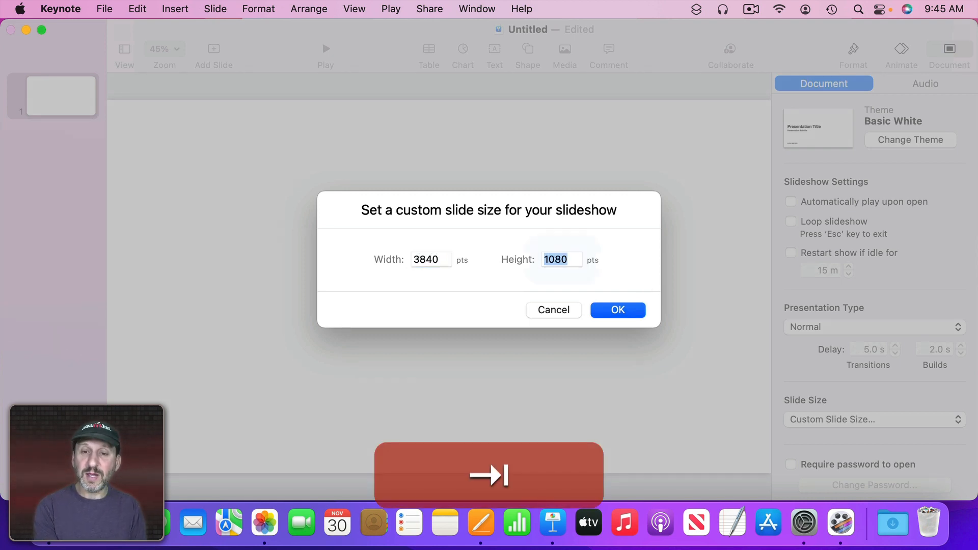
type("2160")
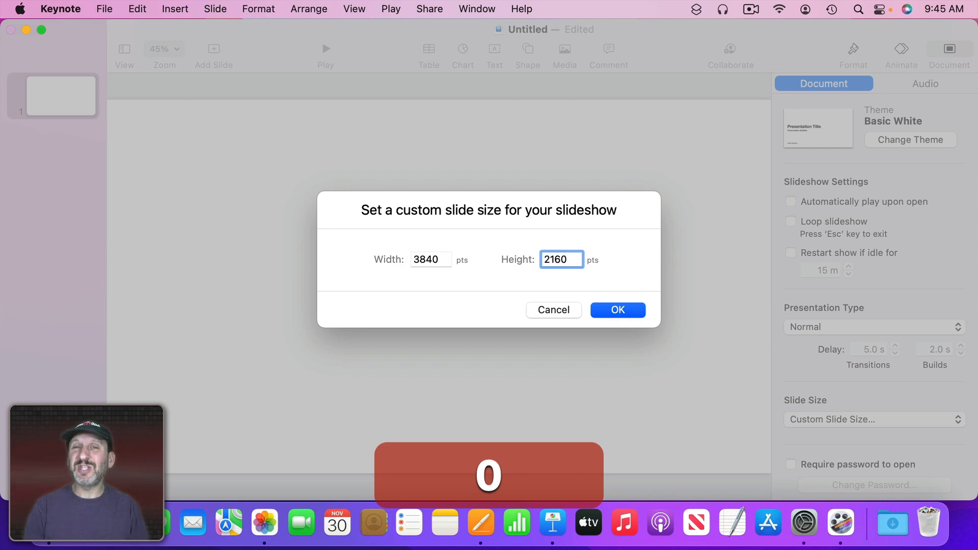
left_click(623, 311)
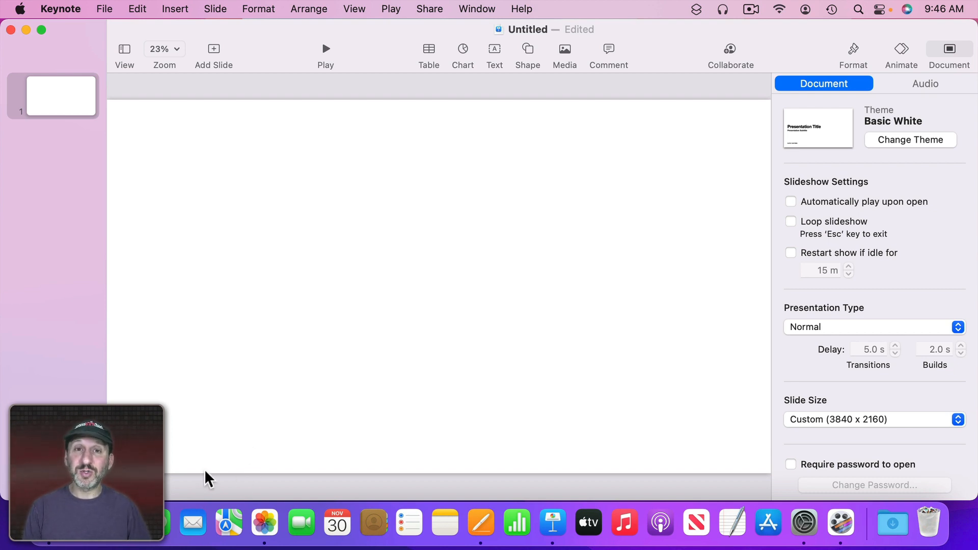
Insert Mountain rainbow.jpg from the Documents folder in Finder onto the slide and shrink it near the slide's upper-left corner.
key("super+Tab")
left_click_drag(396, 148, 483, 158)
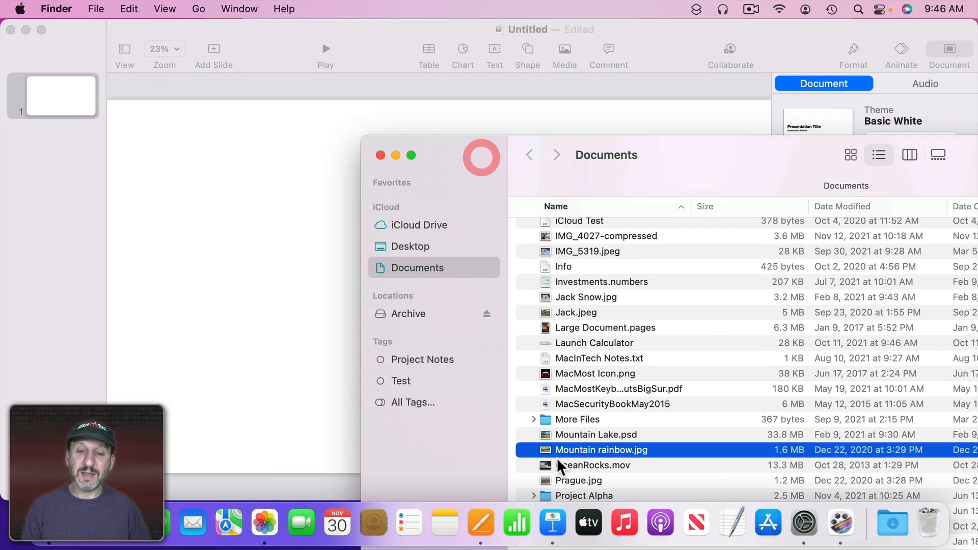
left_click_drag(544, 450, 237, 192)
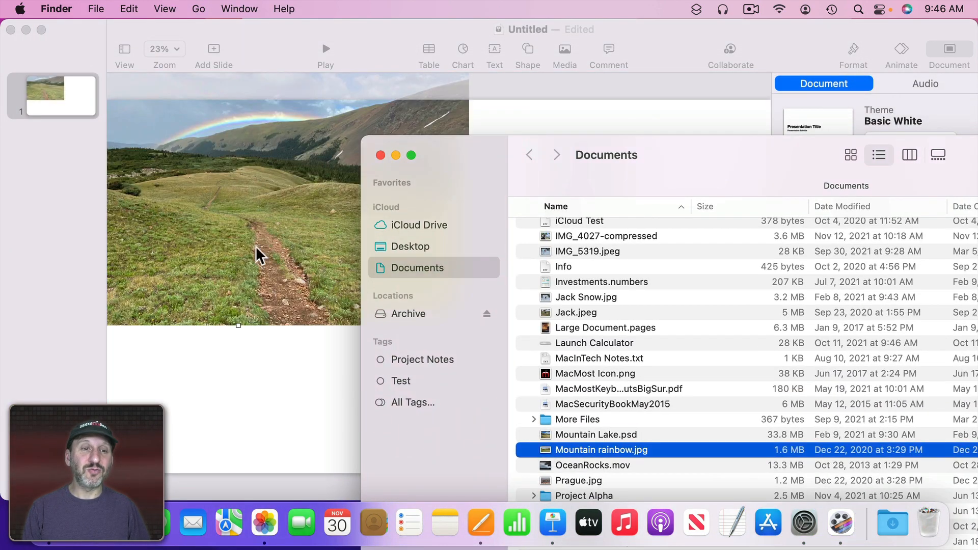
left_click(246, 348)
left_click_drag(594, 390, 385, 301)
Apply a Picture Frame border to the rainbow photo and save the look as a new image style.
left_click(847, 48)
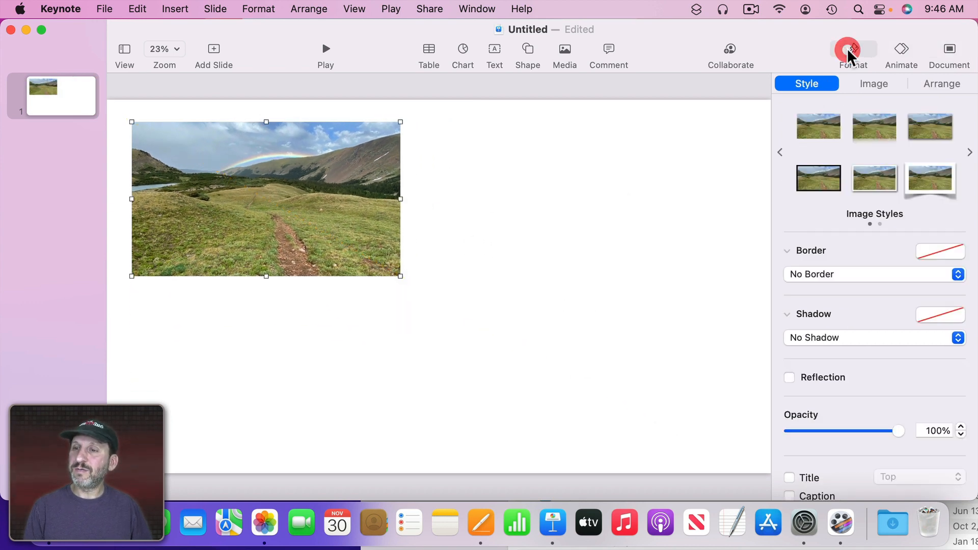
left_click(820, 274)
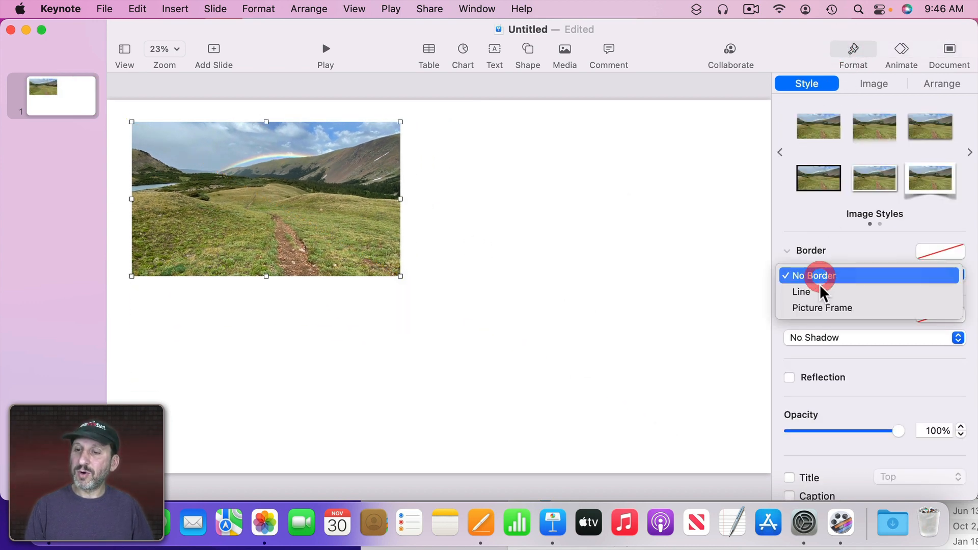
left_click(818, 306)
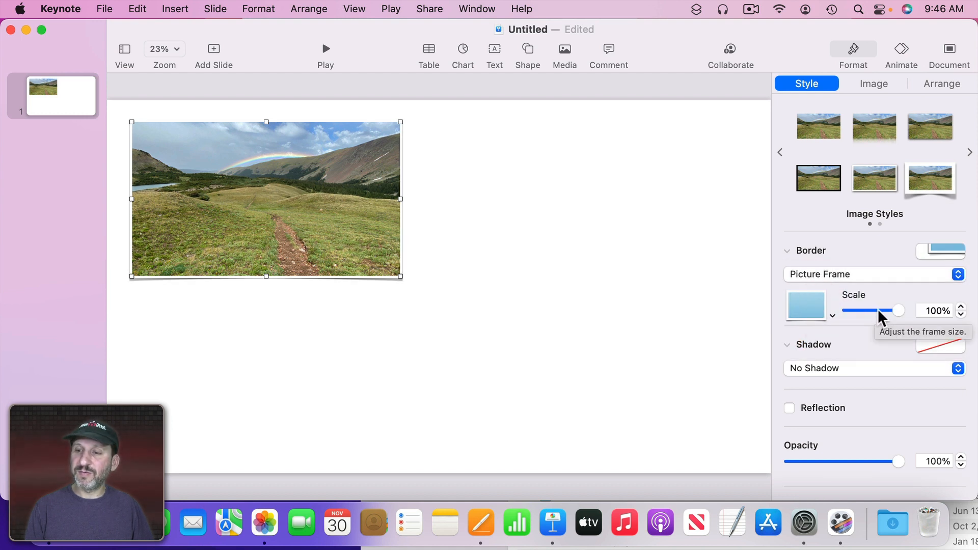
left_click(968, 152)
left_click(819, 127)
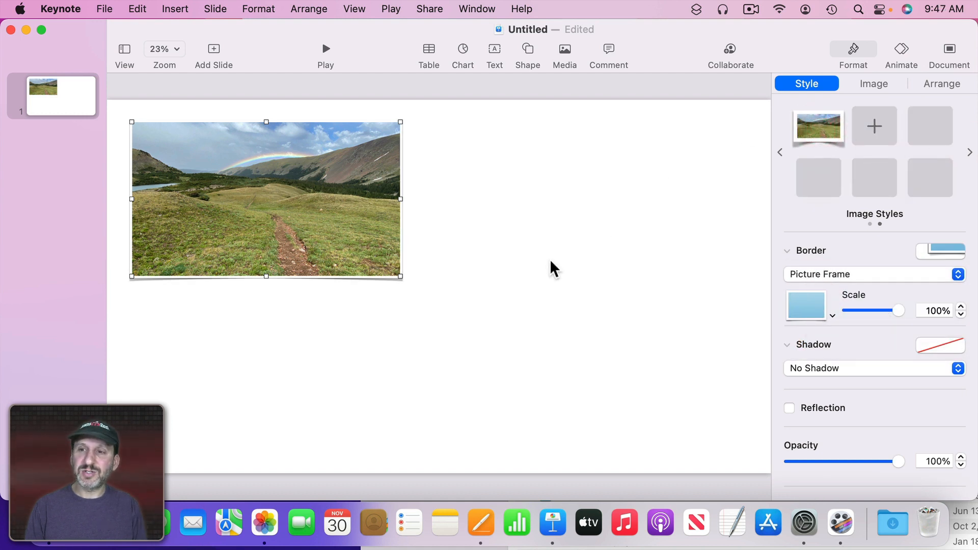
Add a text box for the caption "Rainbow" and place it beneath the rainbow photo.
left_click(494, 51)
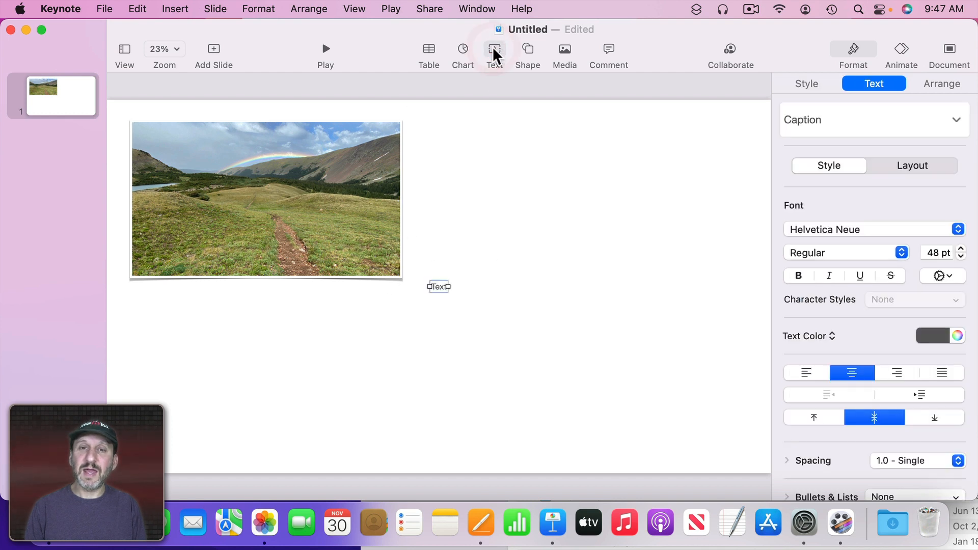
left_click_drag(443, 279, 417, 299)
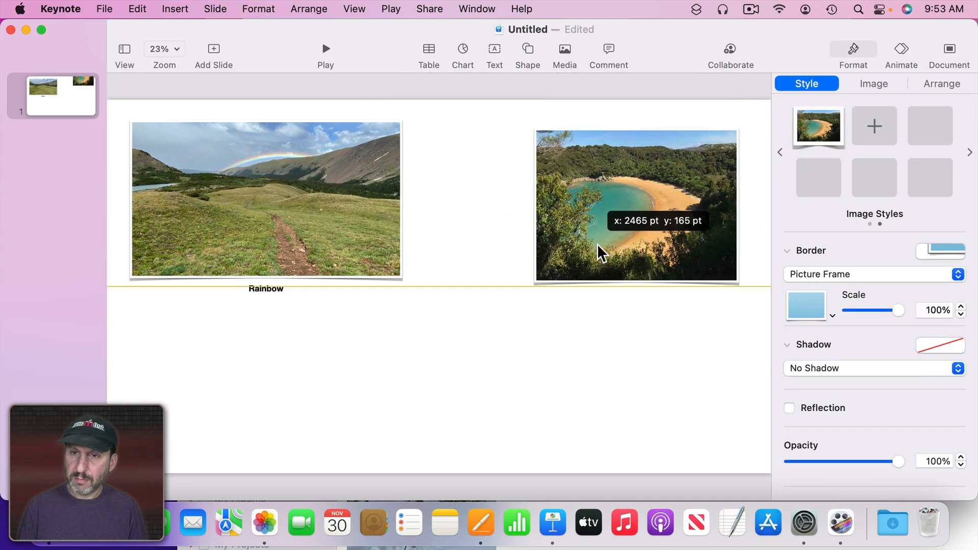
Position the framed beach photo in the slide's upper-right area and resize the waterfall photo in the middle.
left_click_drag(597, 243, 597, 244)
left_click(426, 310)
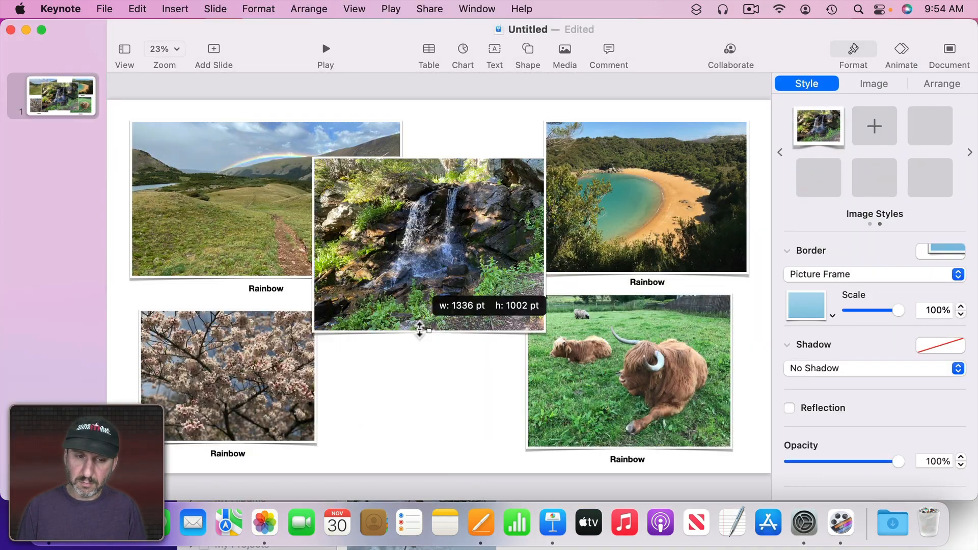
left_click_drag(419, 327, 460, 331)
Group the photos with their captions and adjust the captions' placement beneath the pictures.
left_click(253, 288, "shift")
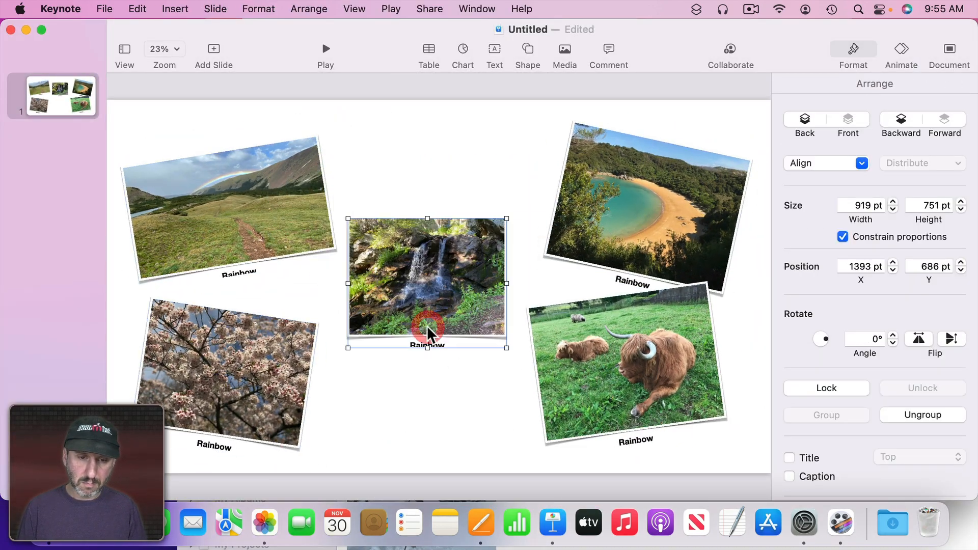
left_click(240, 275)
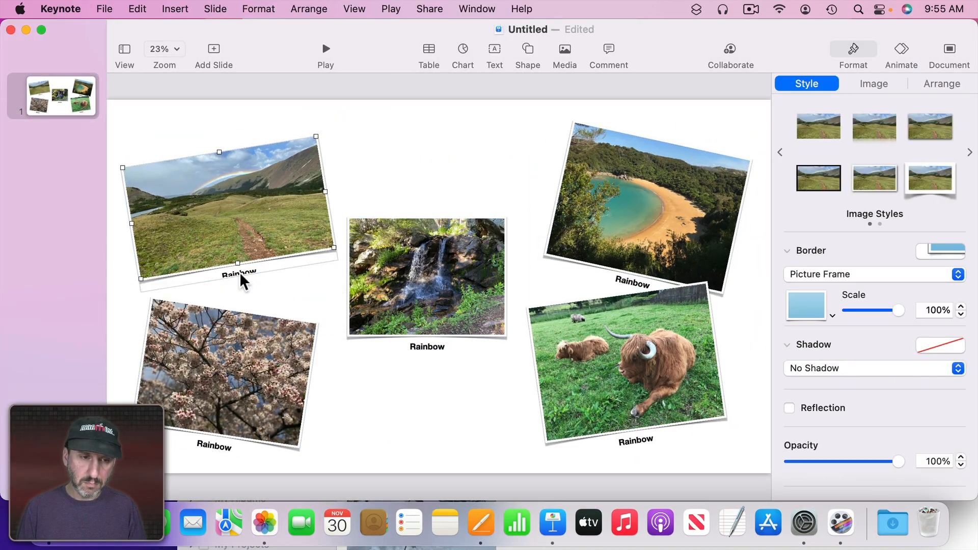
left_click(652, 285)
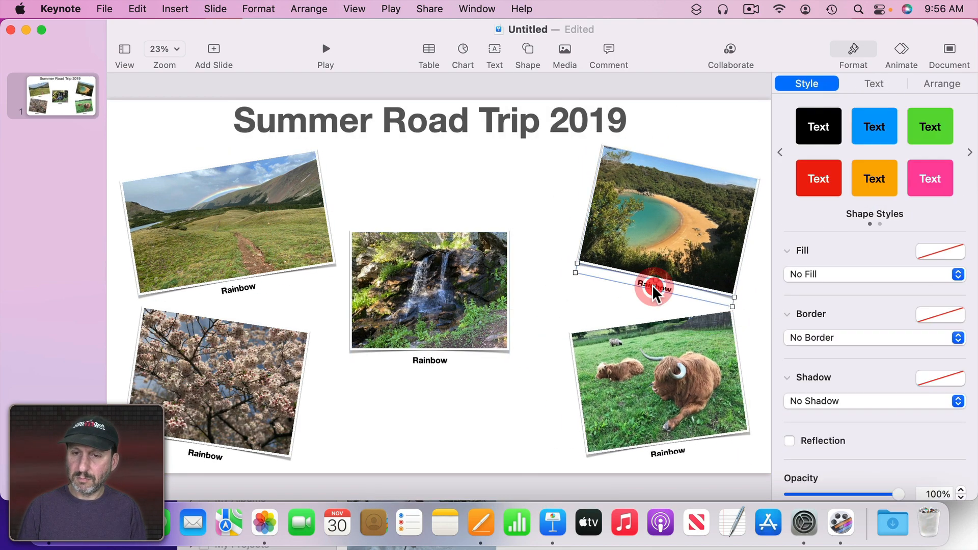
left_click(458, 313)
key("super+z")
Search the shape library for "ca" and place a camper and a car shape on either side of the title.
left_click(528, 49)
type("ca")
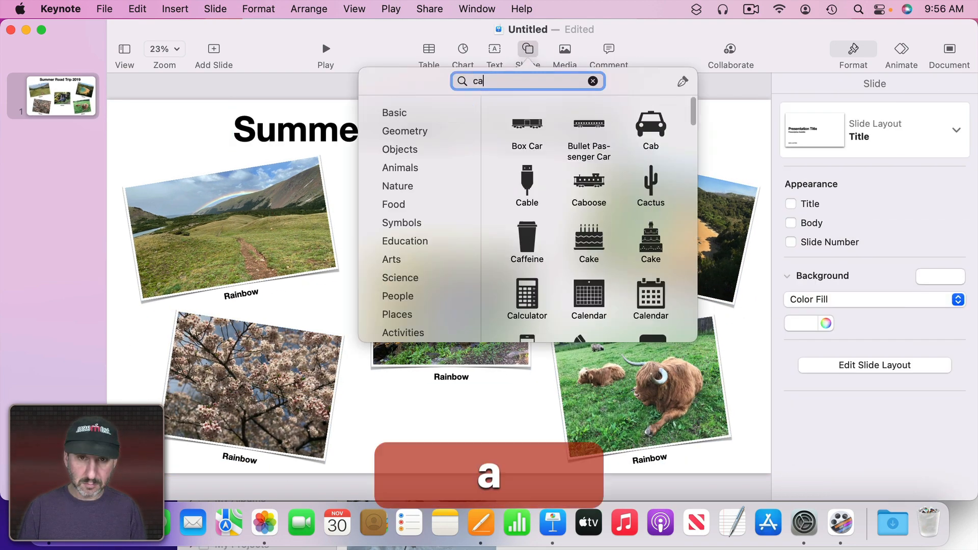
left_click(196, 137)
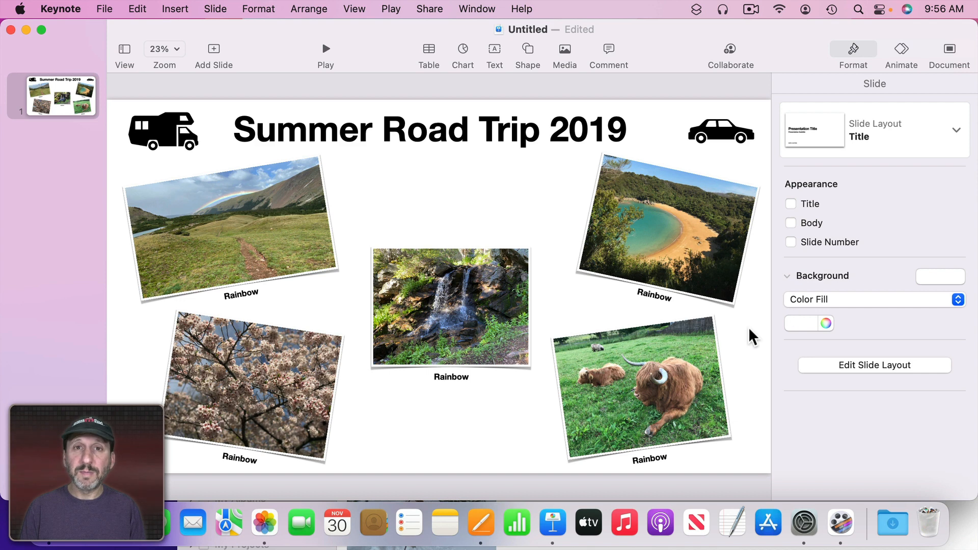
Fill the slide background with an Advanced Gradient Fill in the radial style.
left_click(811, 298)
left_click(812, 333)
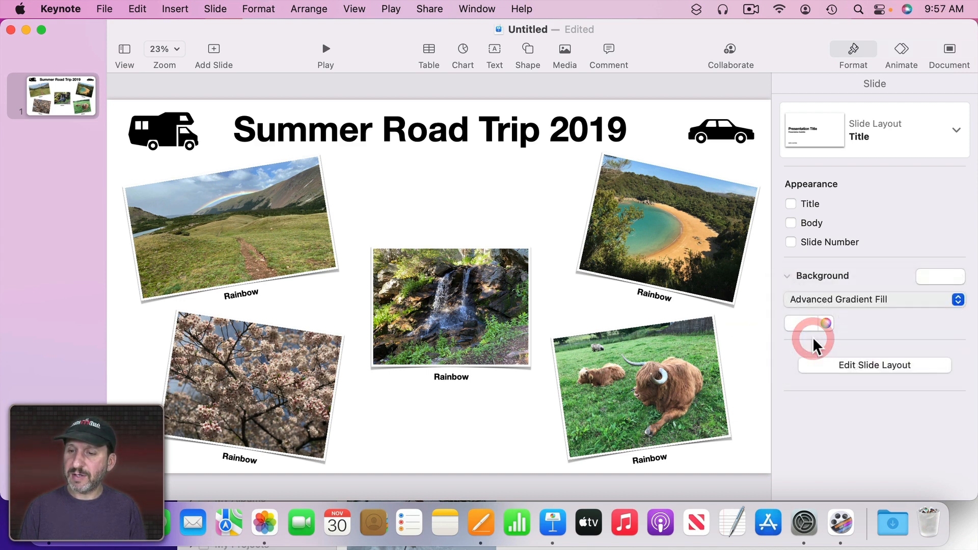
left_click(811, 362)
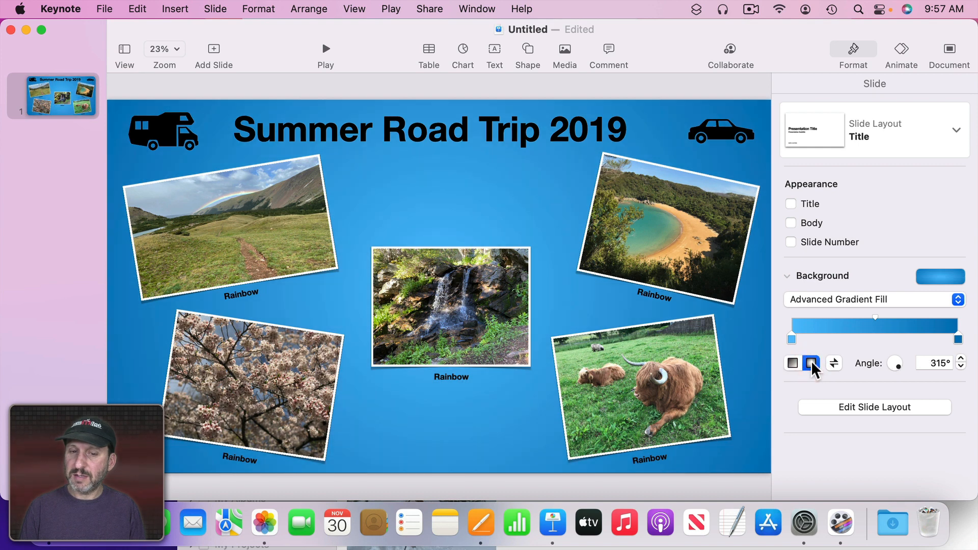
Change the gradient's inner color stop to a pale blue.
double_click(790, 338)
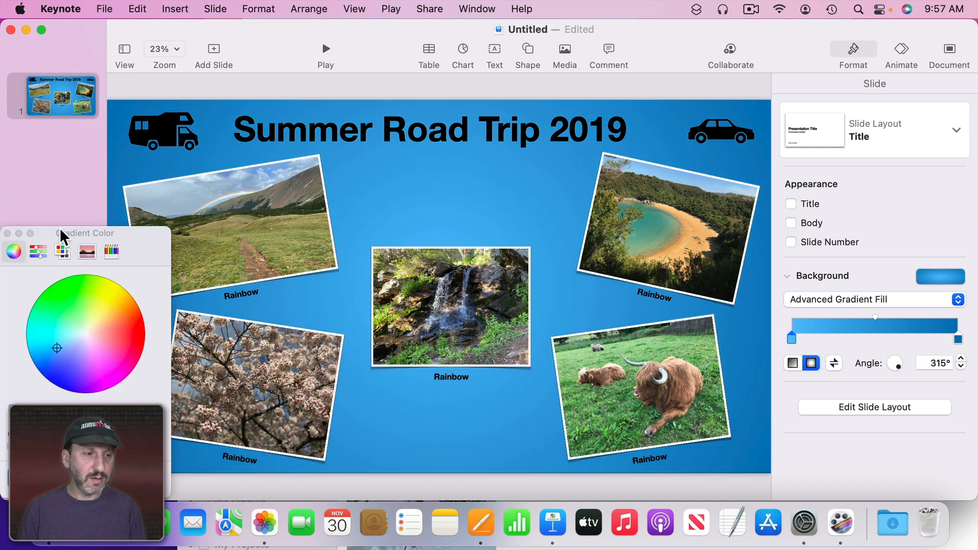
left_click_drag(60, 230, 88, 122)
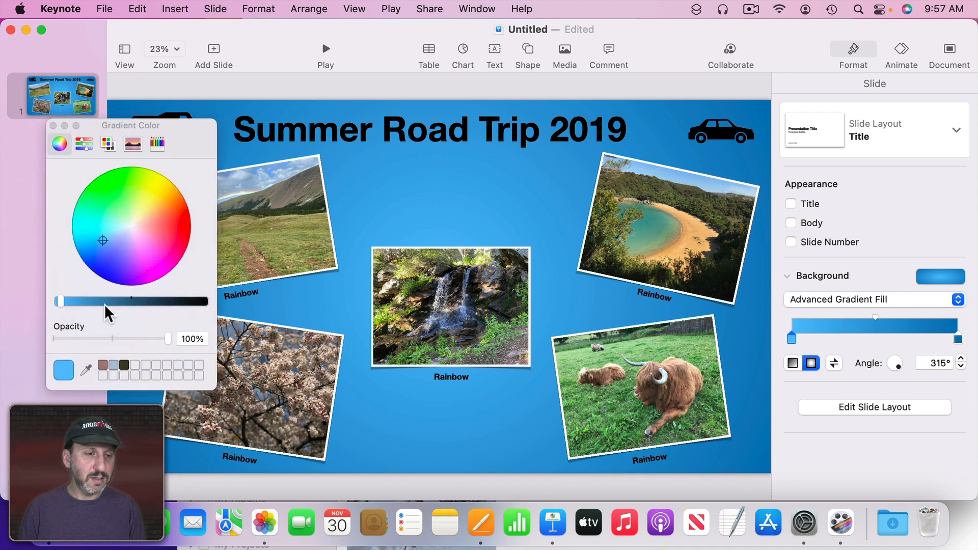
left_click(125, 228)
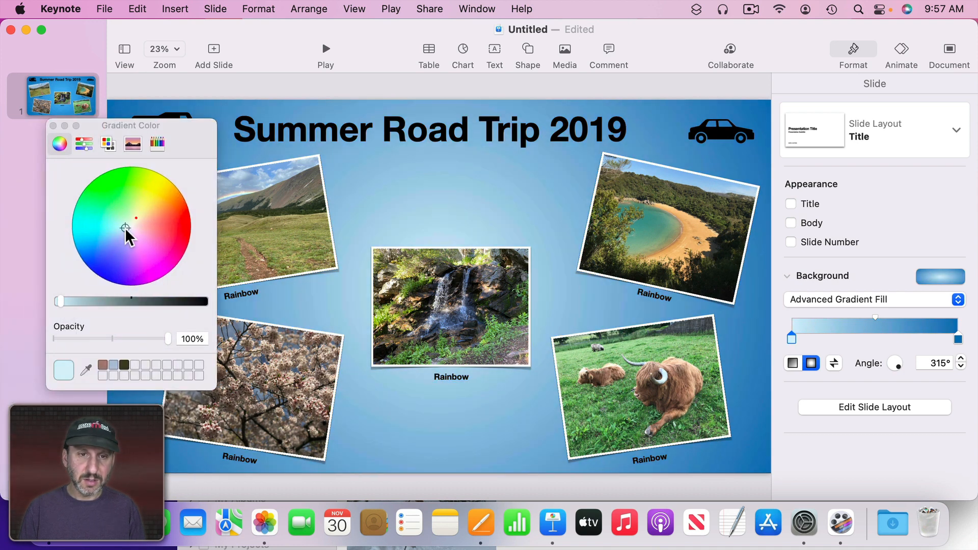
left_click(53, 126)
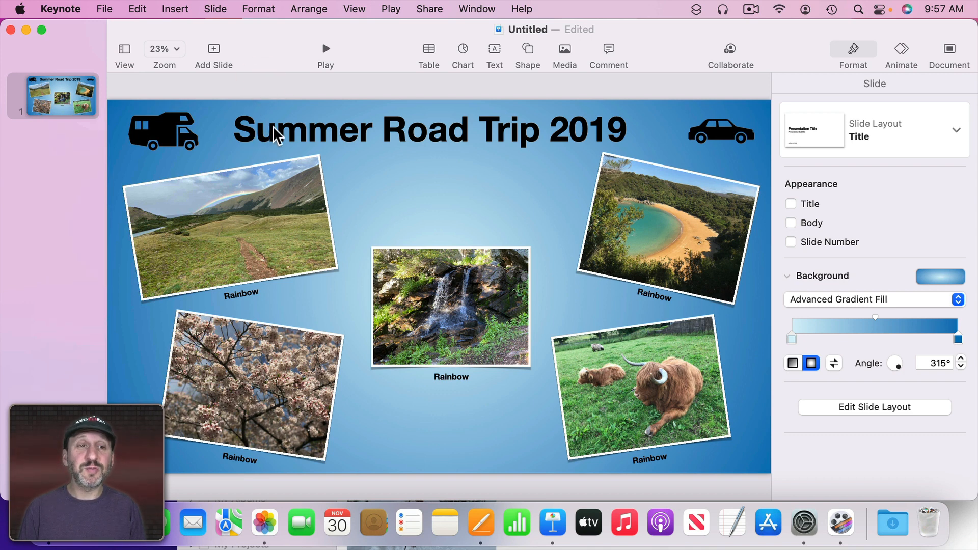
Switch the text color of the "Summer Road Trip 2019" title to an Image Fill.
left_click(392, 139)
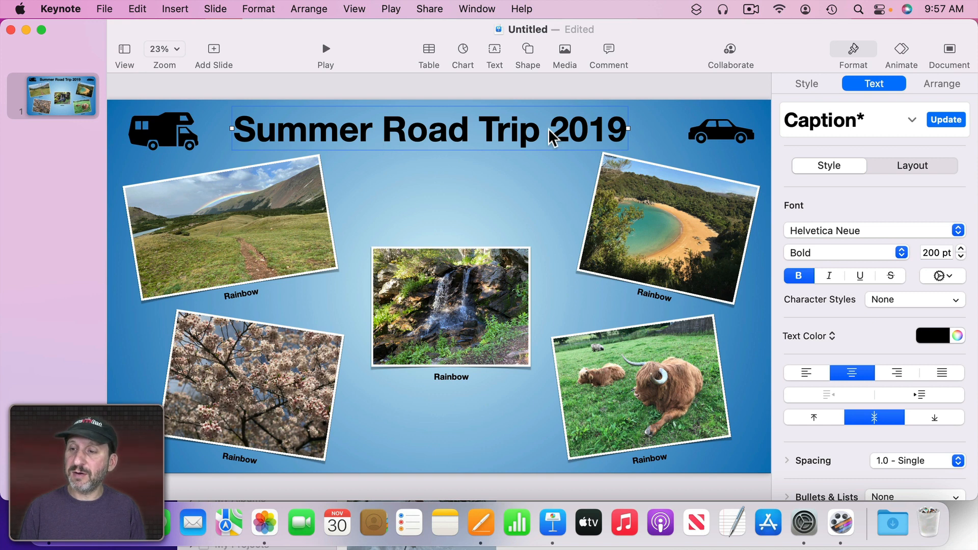
left_click(810, 335)
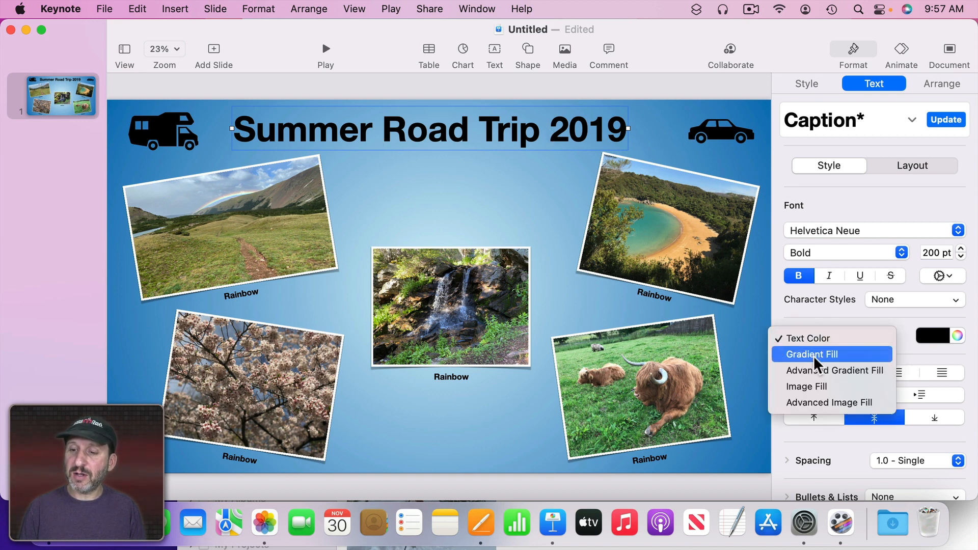
left_click(813, 385)
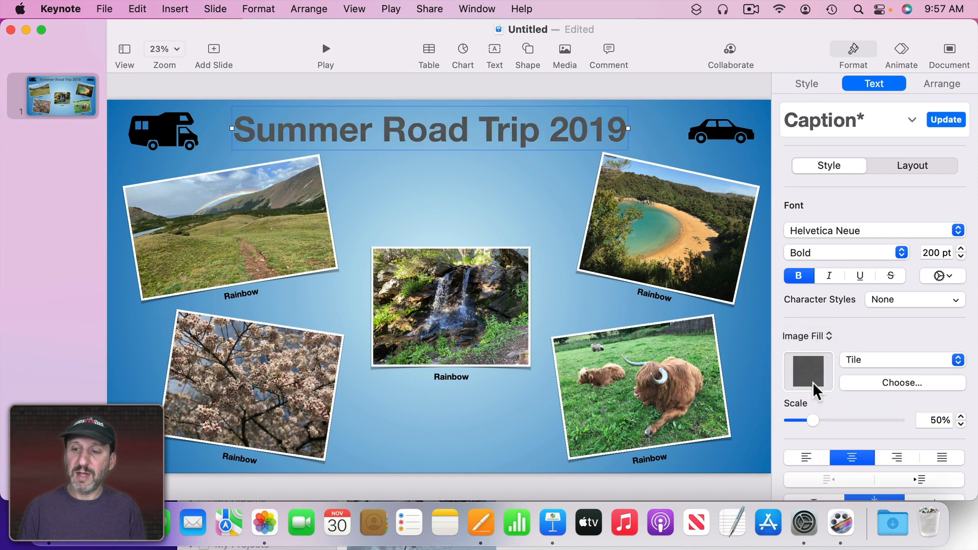
Use the sunset picture from the Favorites in Photos as the title's image fill.
left_click(263, 524)
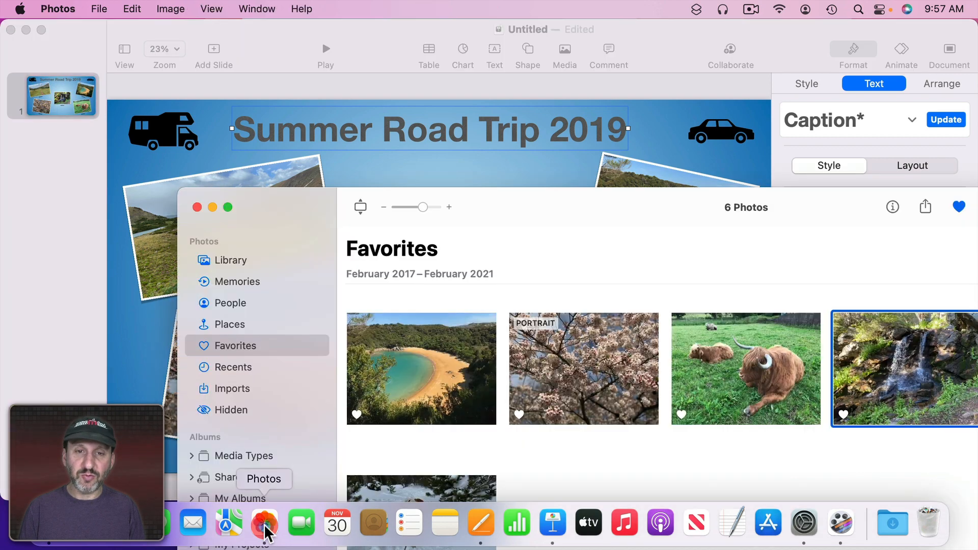
left_click_drag(311, 206, 130, 190)
left_click_drag(424, 190, 170, 181)
left_click_drag(685, 351, 809, 376)
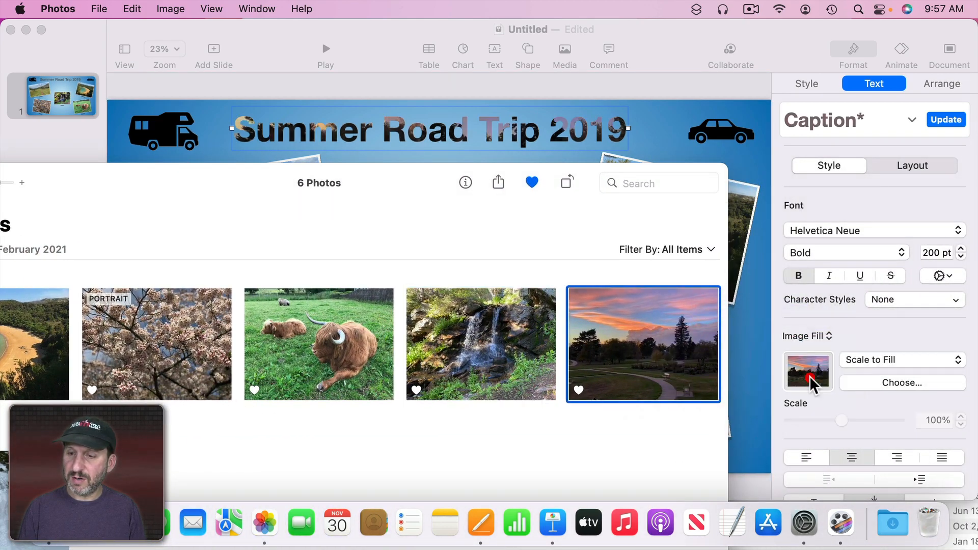
Add a 6 pt text outline to the "Summer Road Trip 2019" title.
left_click(324, 135)
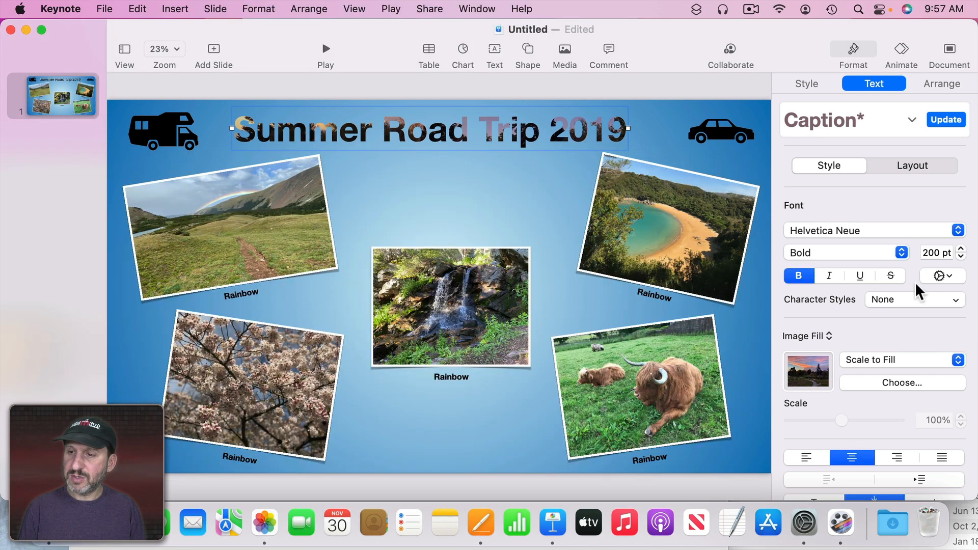
left_click(941, 275)
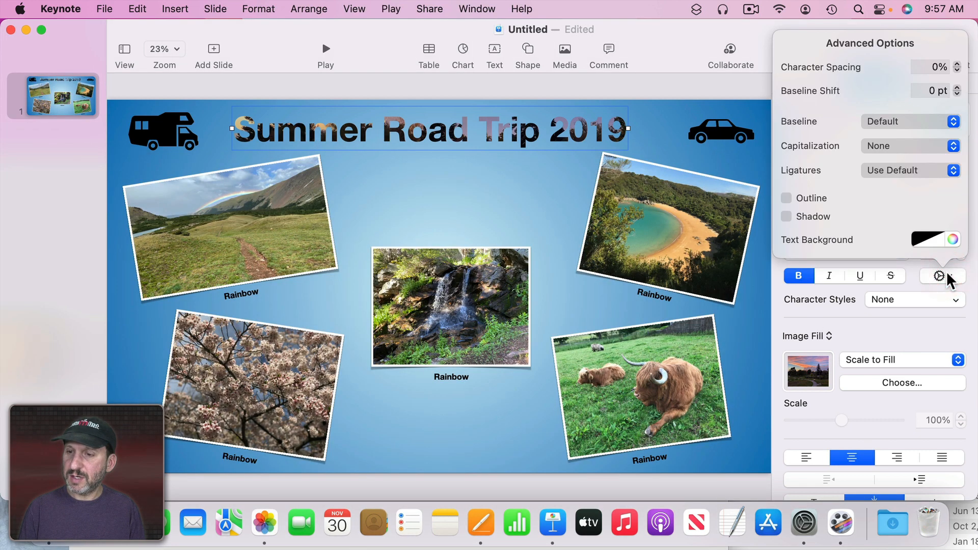
left_click(787, 198)
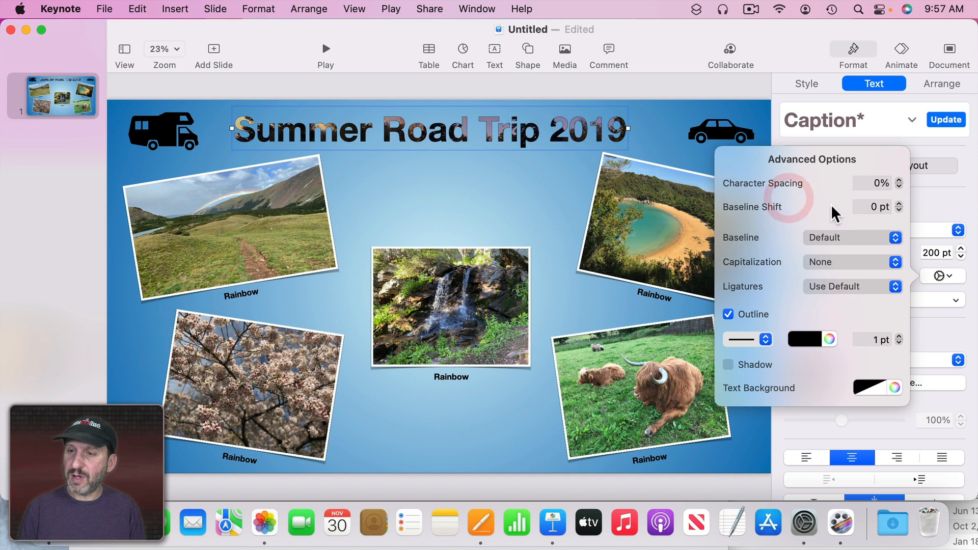
left_click(898, 336)
left_click(898, 336)
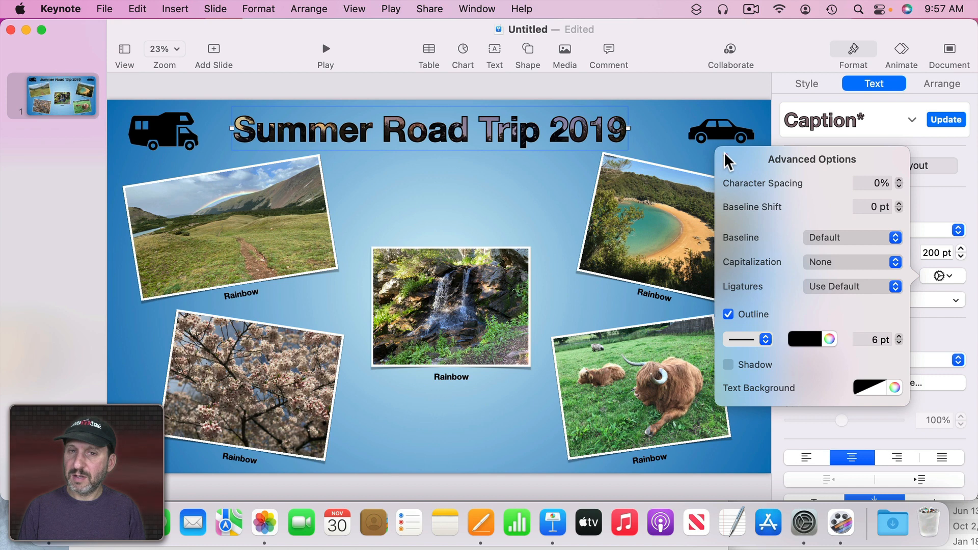
left_click(656, 71)
left_click(605, 99)
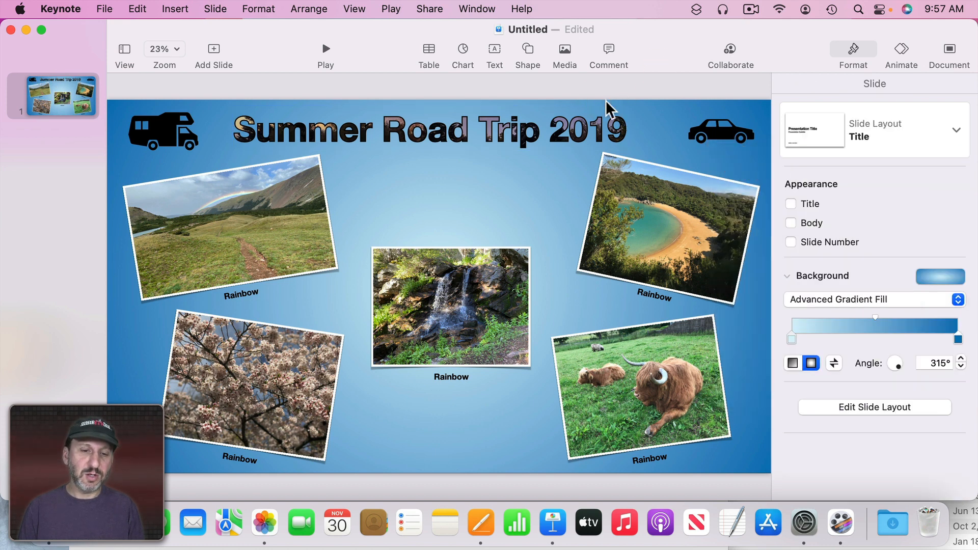
Give the title text a shadow with 4 pt blur, 11 pt offset and a 323° angle.
left_click(543, 113)
left_click(932, 274)
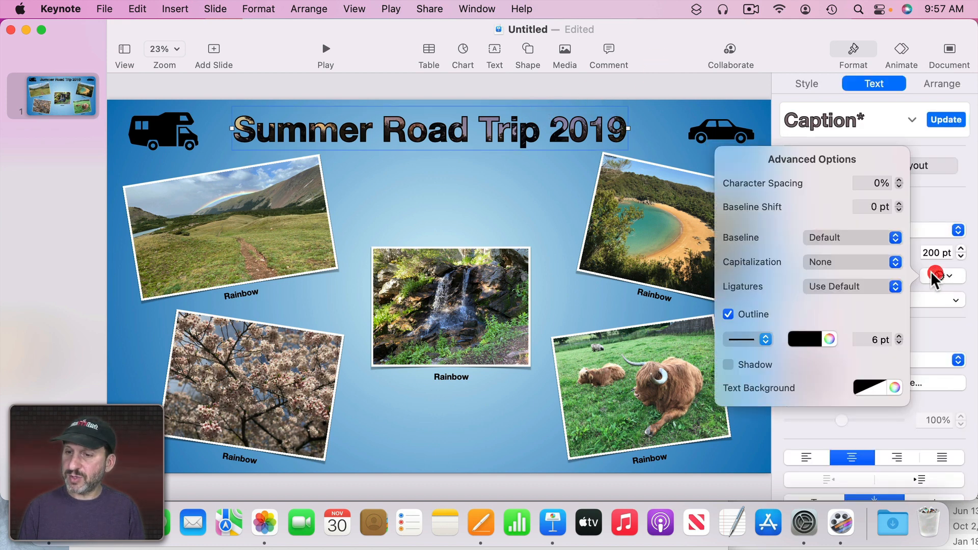
left_click(746, 367)
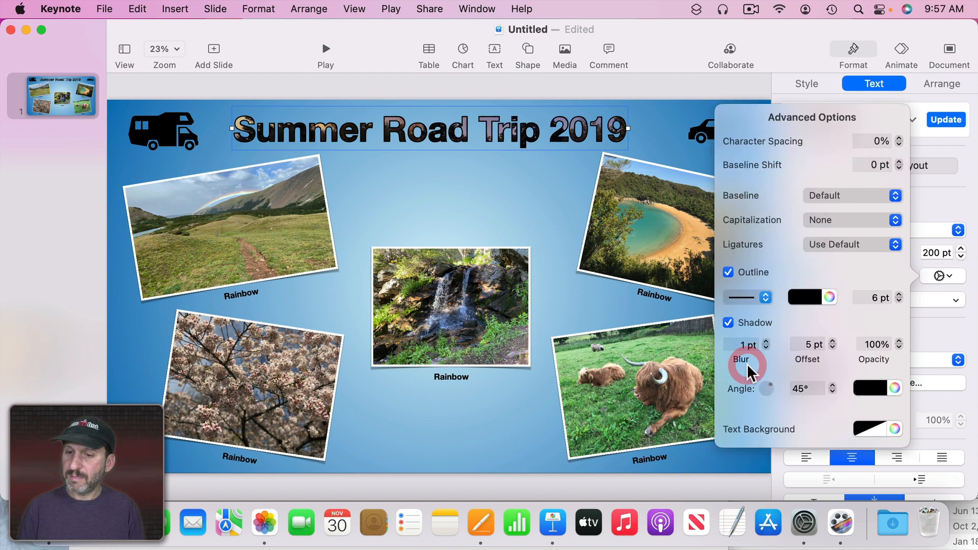
left_click(766, 341)
left_click(766, 340)
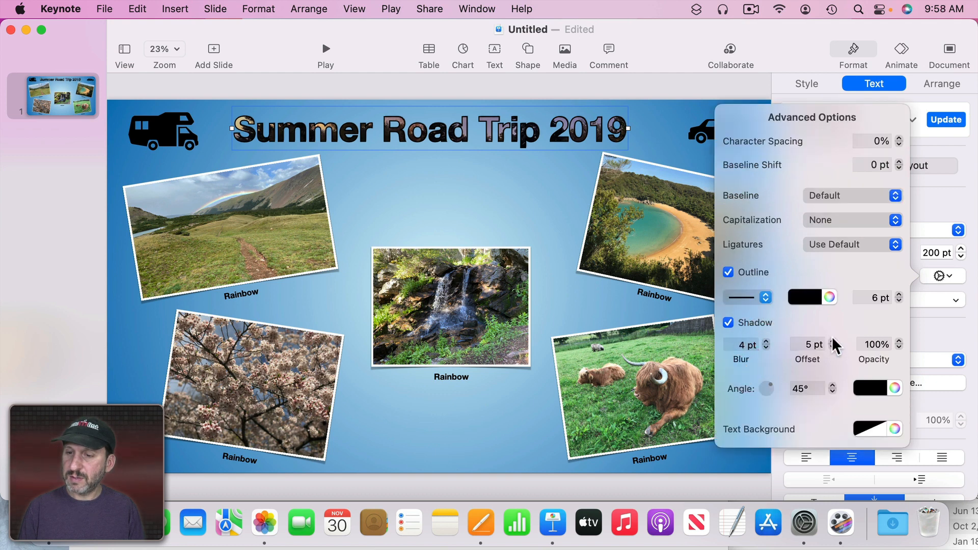
left_click(832, 340)
left_click(832, 340)
left_click(832, 340)
left_click(832, 340)
left_click(832, 341)
left_click(832, 340)
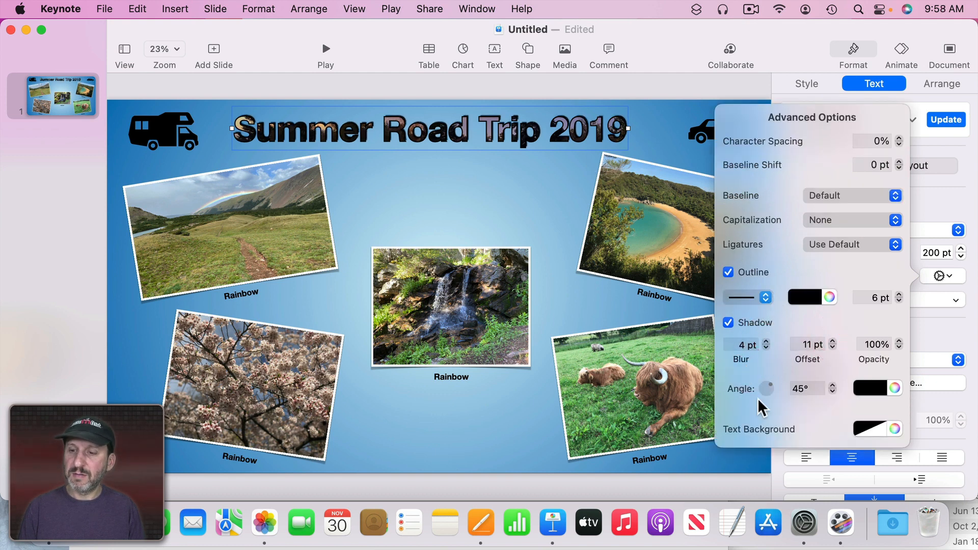
left_click_drag(766, 392, 771, 390)
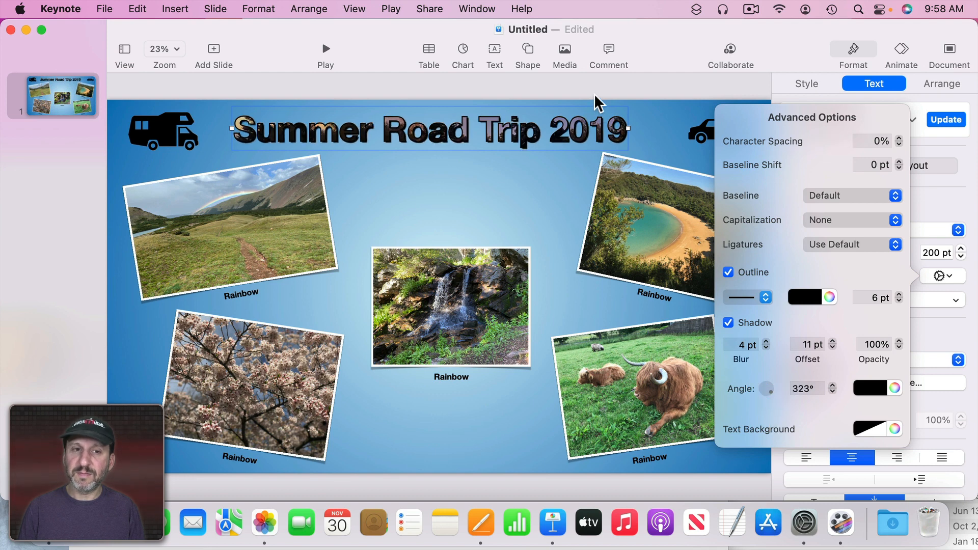
Change the title text's outline color to white and deselect the title.
left_click(805, 297)
left_click(609, 329)
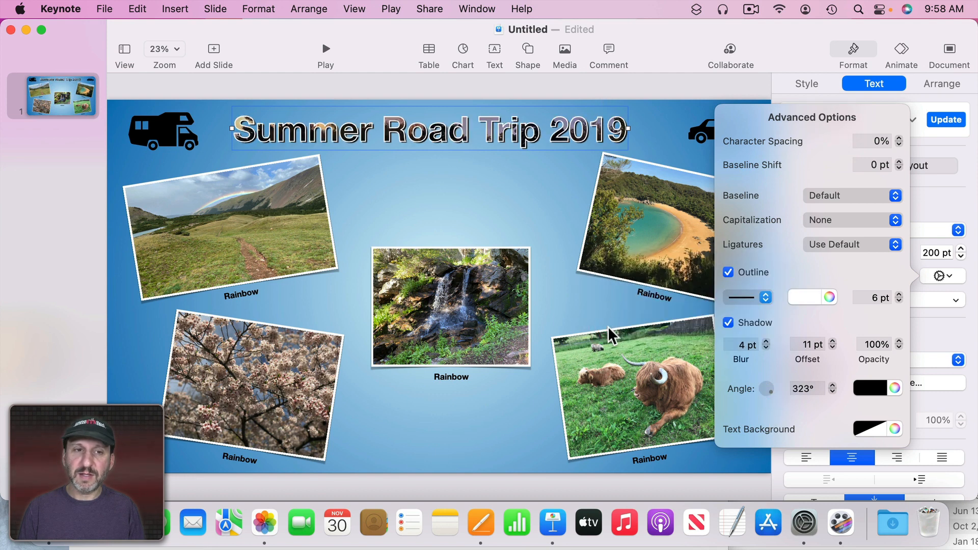
left_click(449, 95)
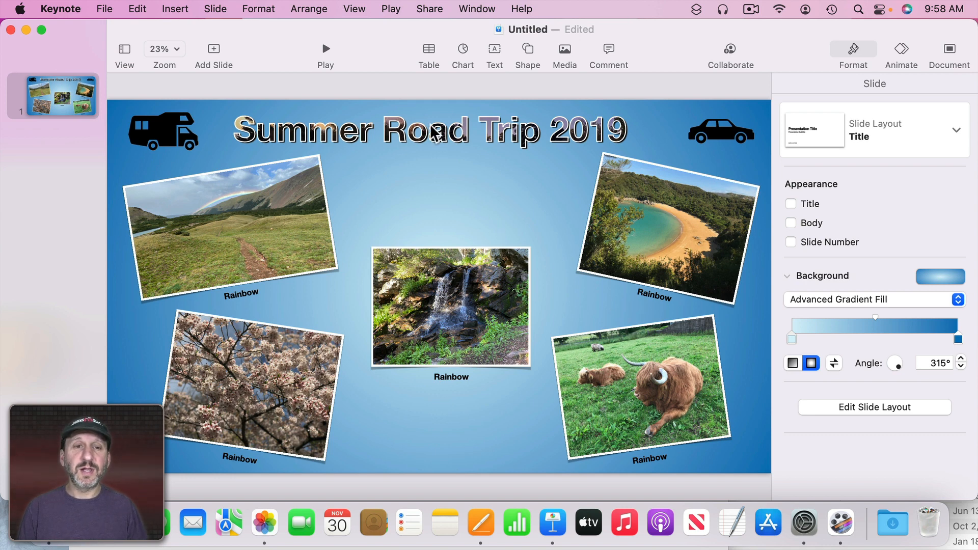
left_click(356, 93)
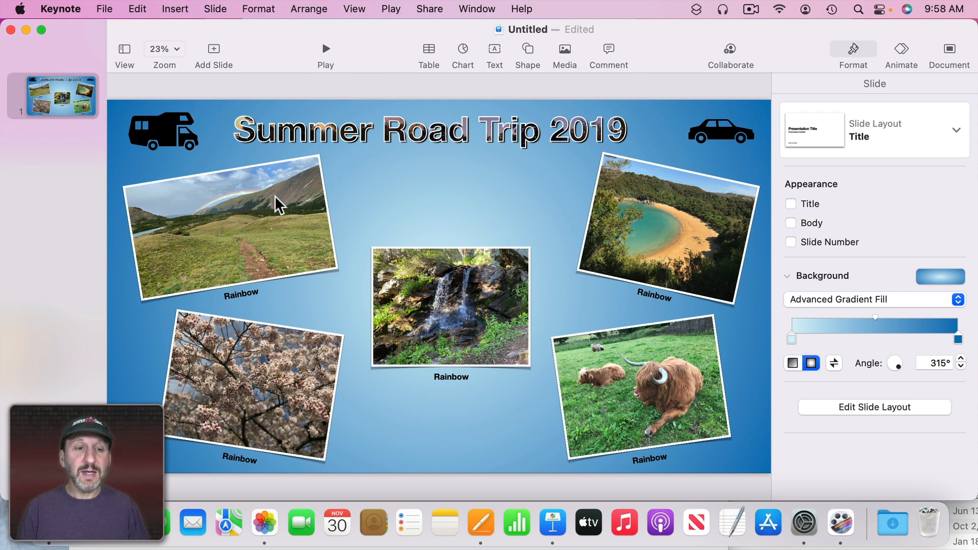
Save the presentation to the Desktop under the name Collage.
key("super+s")
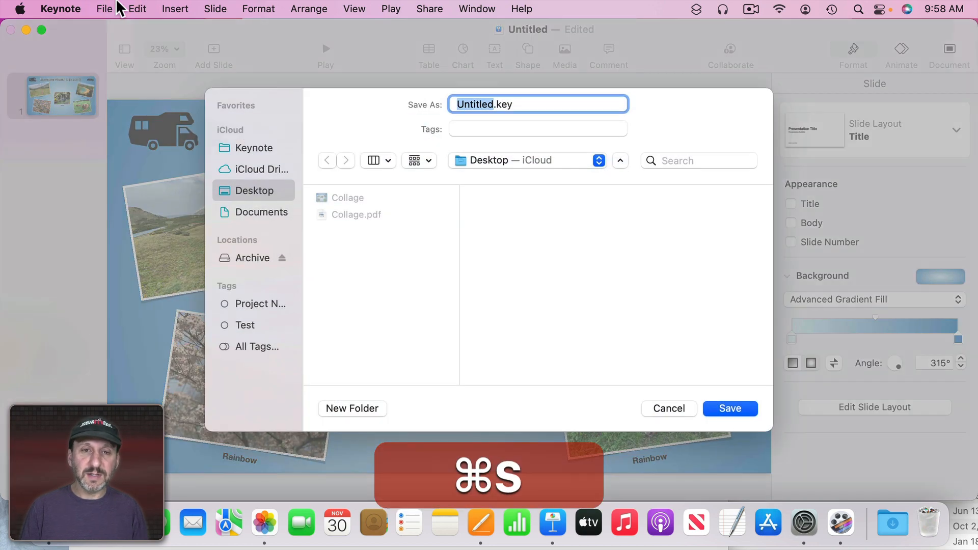
type("Collage")
key("Return")
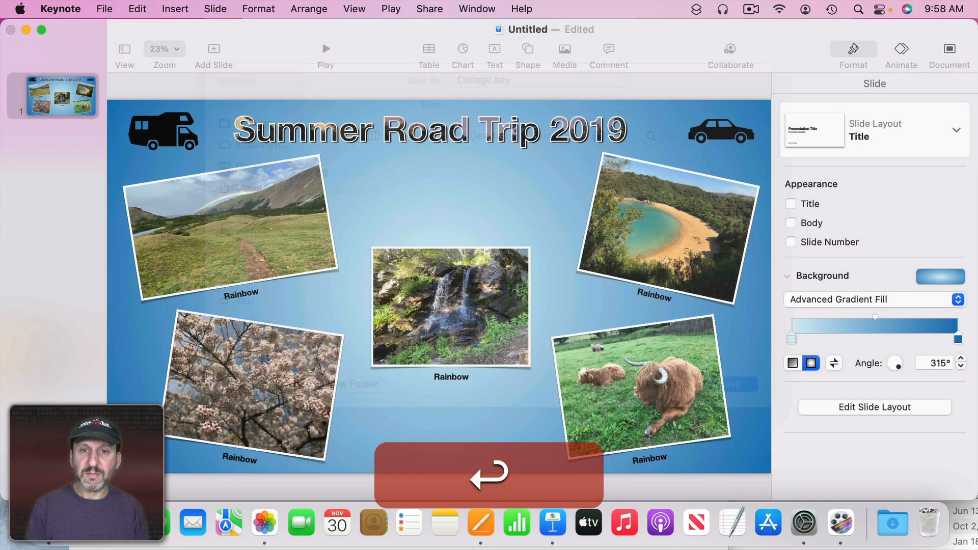
Export all slides as JPEG (High Quality) images to the Desktop under the name Collage.
left_click(106, 9)
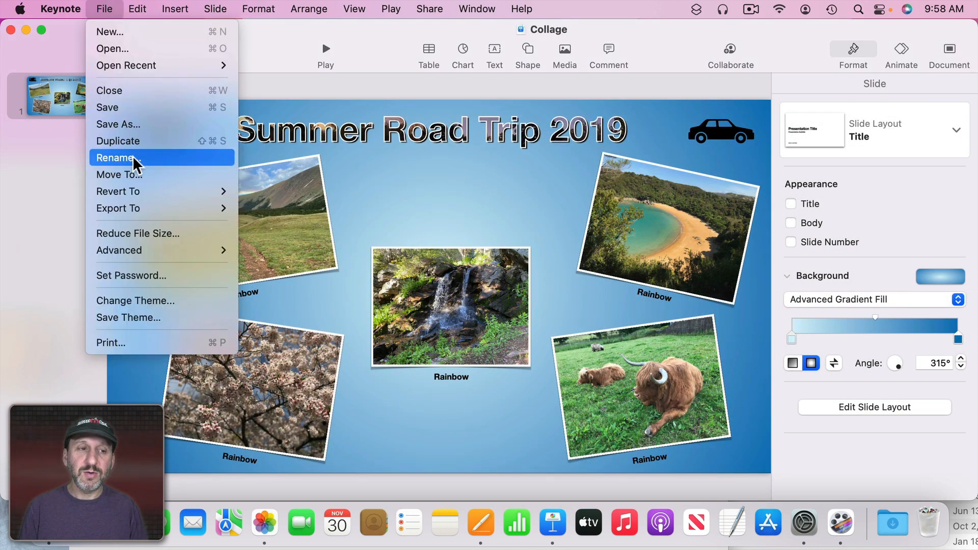
mouse_move(136, 207)
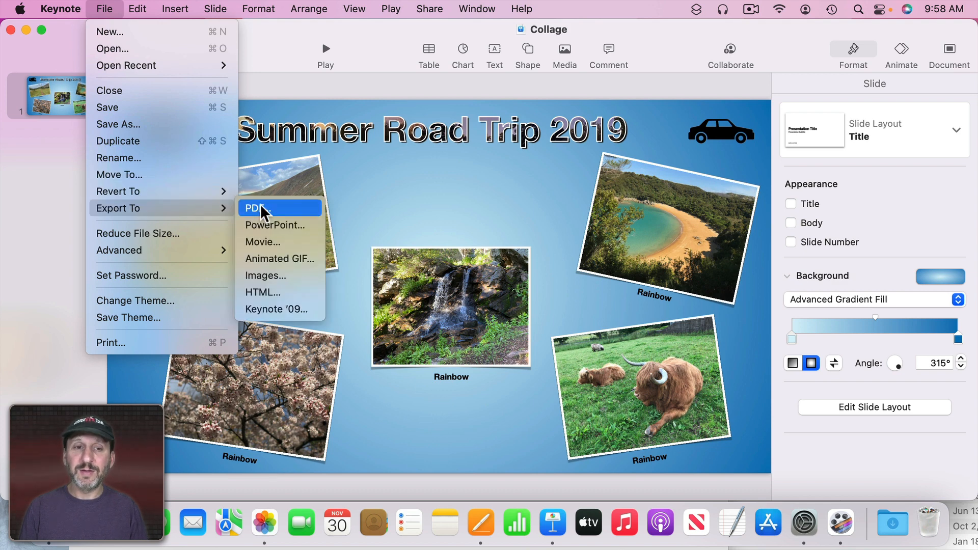
left_click(273, 268)
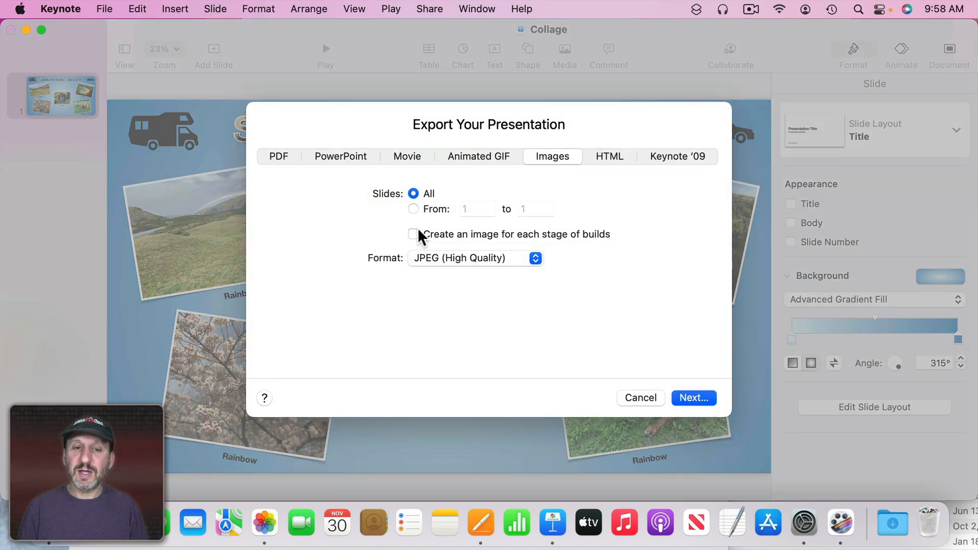
left_click(431, 260)
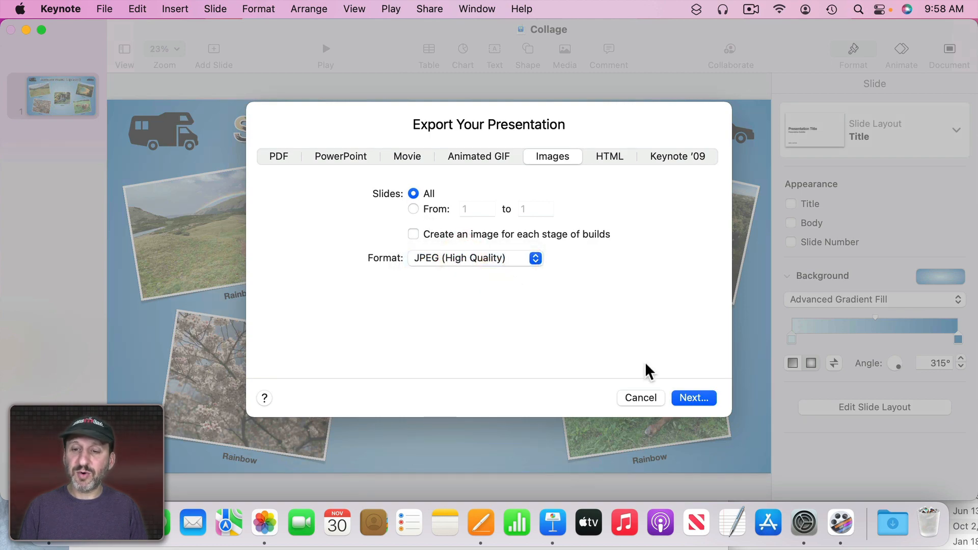
left_click(697, 397)
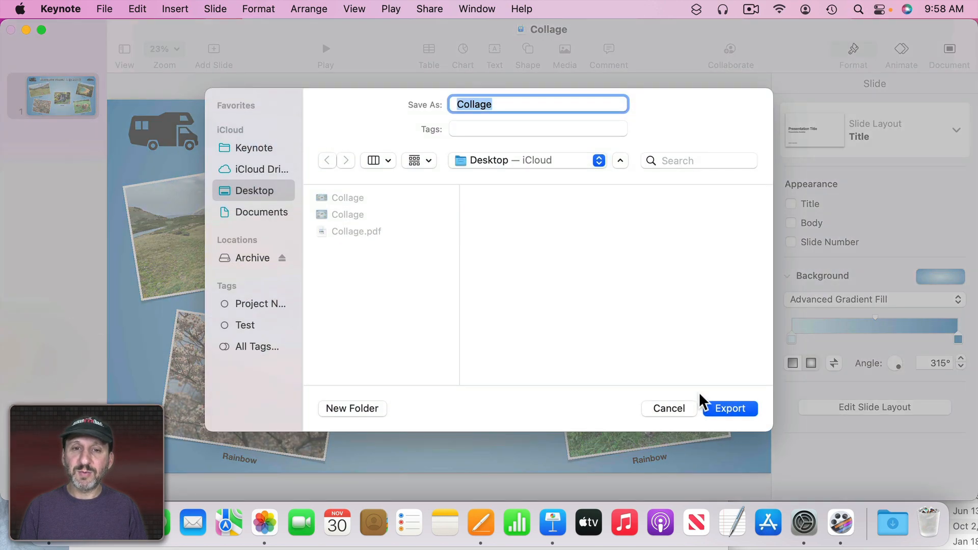
left_click(733, 410)
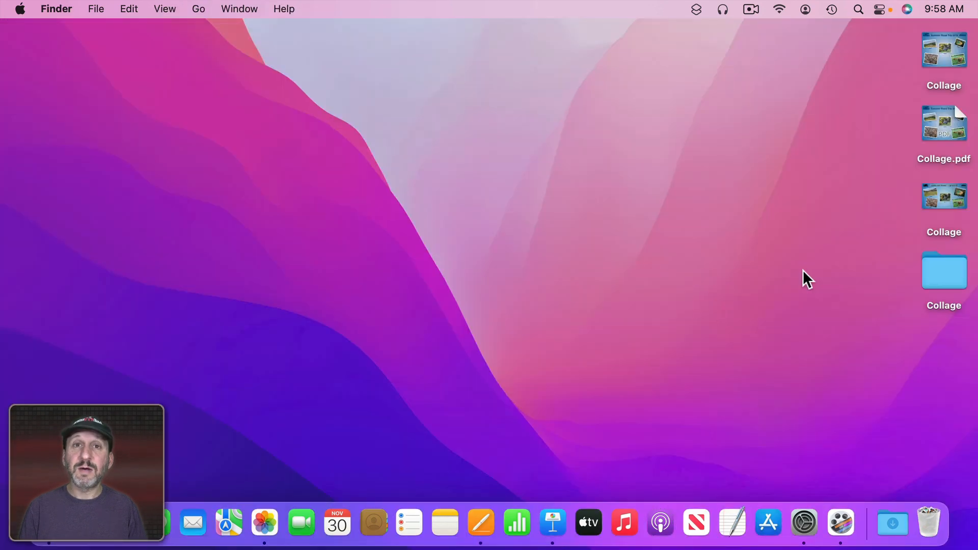
Move the exported JPEG out of the Collage folder onto the desktop and put the emptied folder in the Trash.
double_click(948, 268)
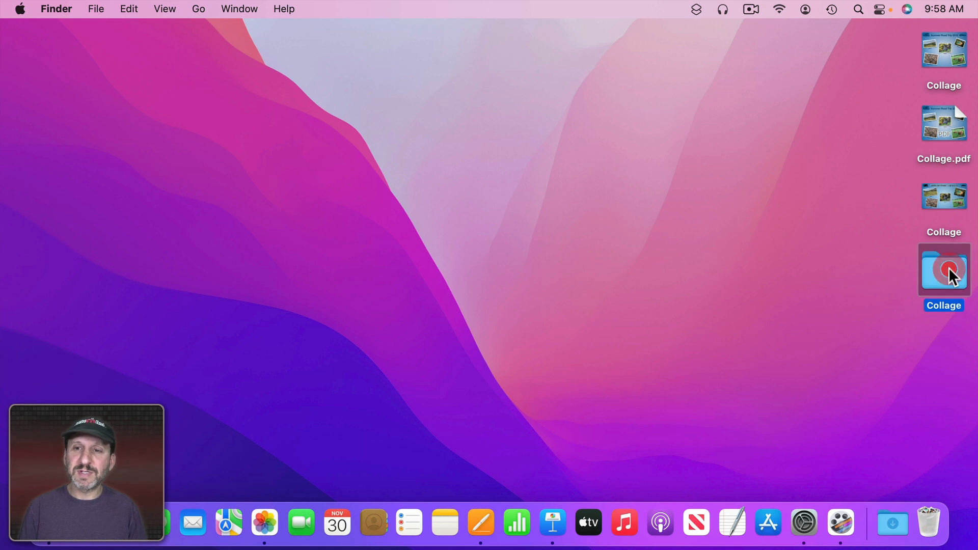
left_click_drag(337, 139, 896, 343)
left_click(157, 66)
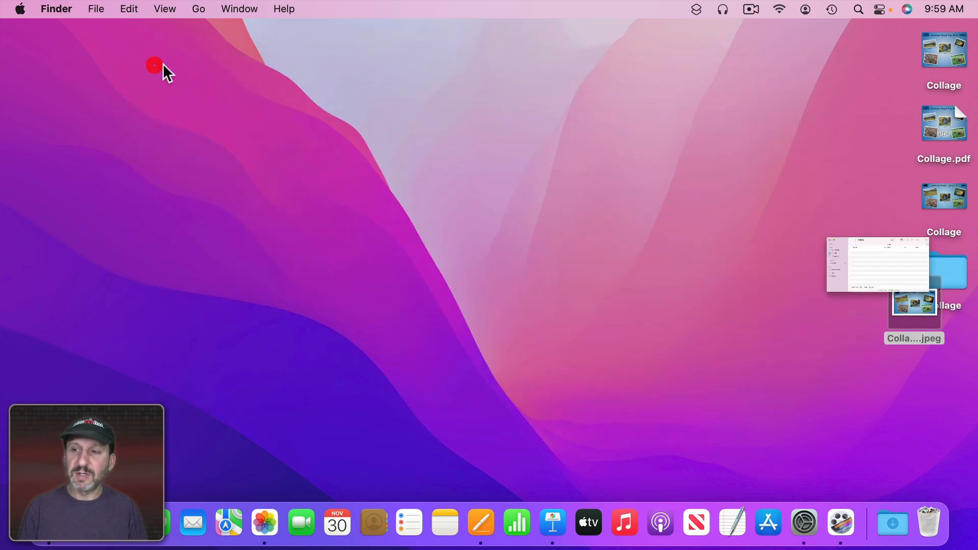
left_click_drag(952, 286, 930, 522)
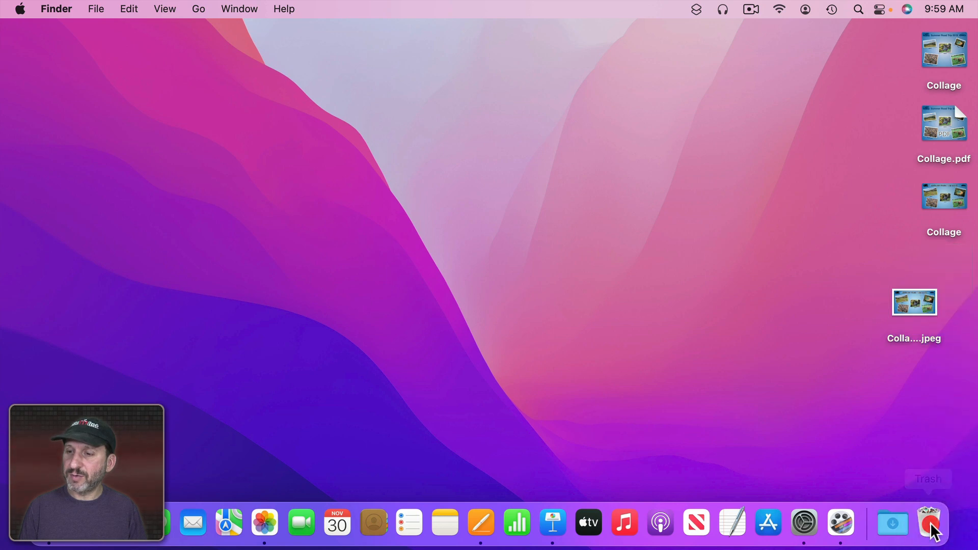
left_click_drag(916, 313, 929, 271)
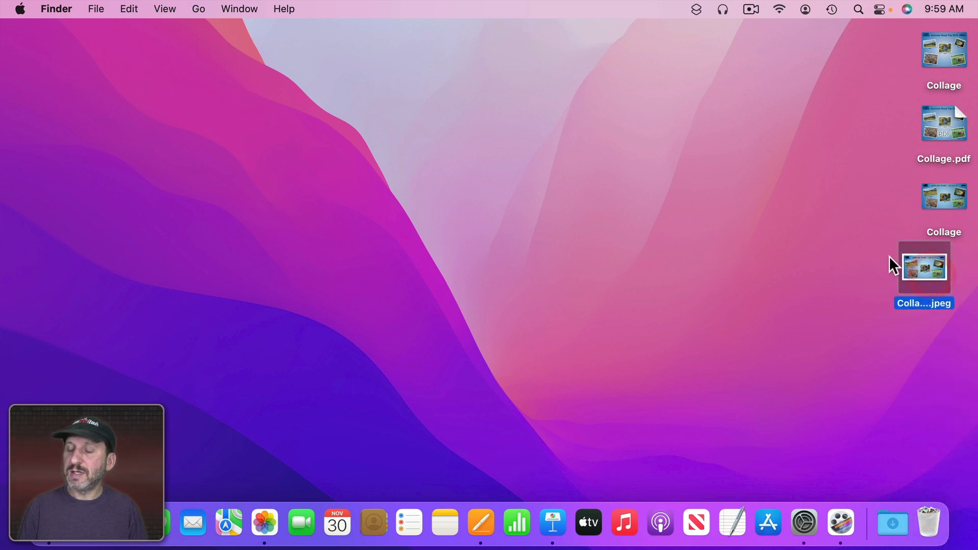
Examine the exported collage JPEG in Quick Look, including the waterfall photo's detail up close.
key("space")
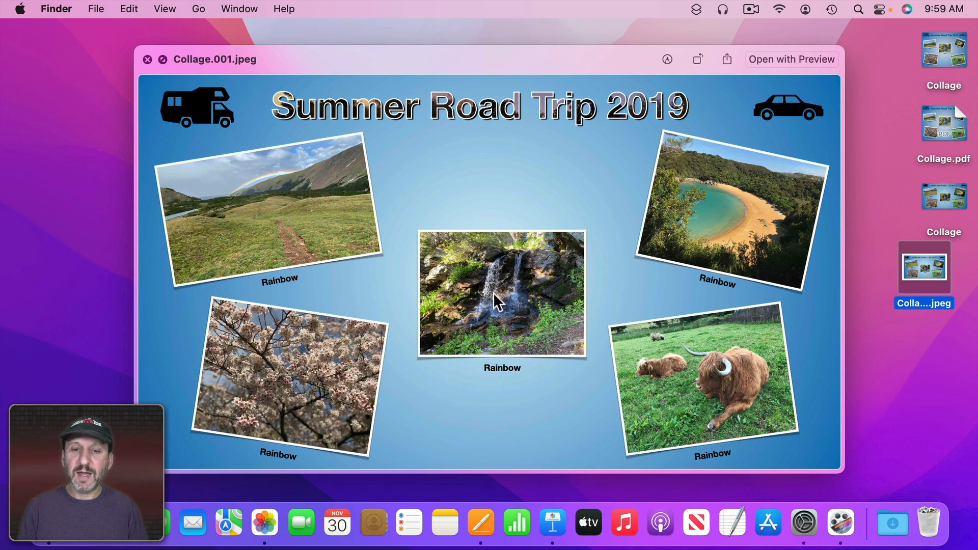
scroll(500, 288, "up", 10)
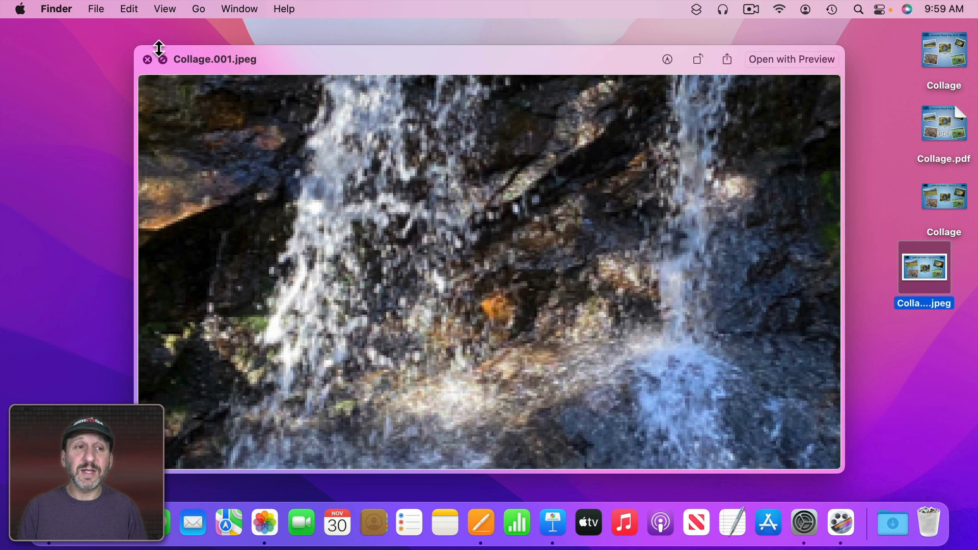
left_click(148, 59)
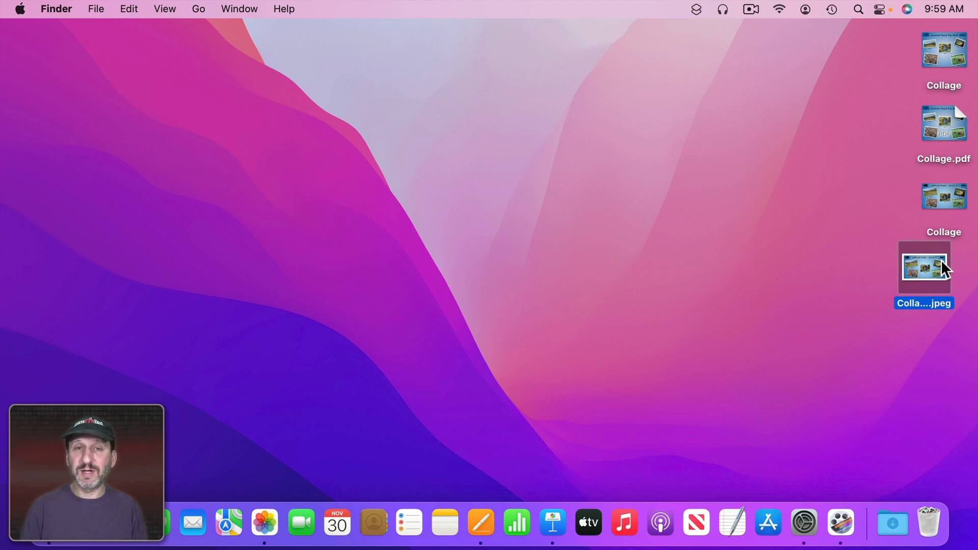
left_click(793, 150)
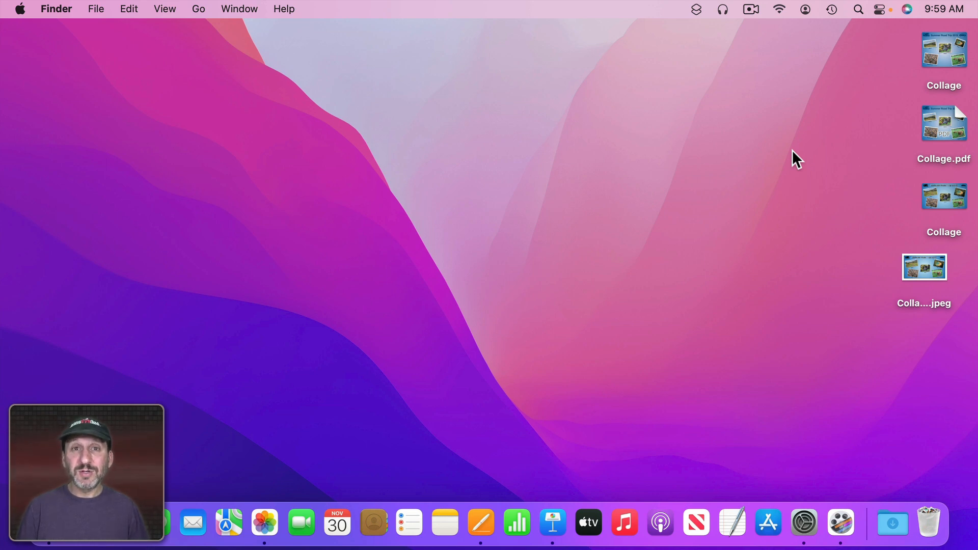
Open Collage.pdf in Preview and start exporting it with the format set to JPEG.
double_click(939, 125)
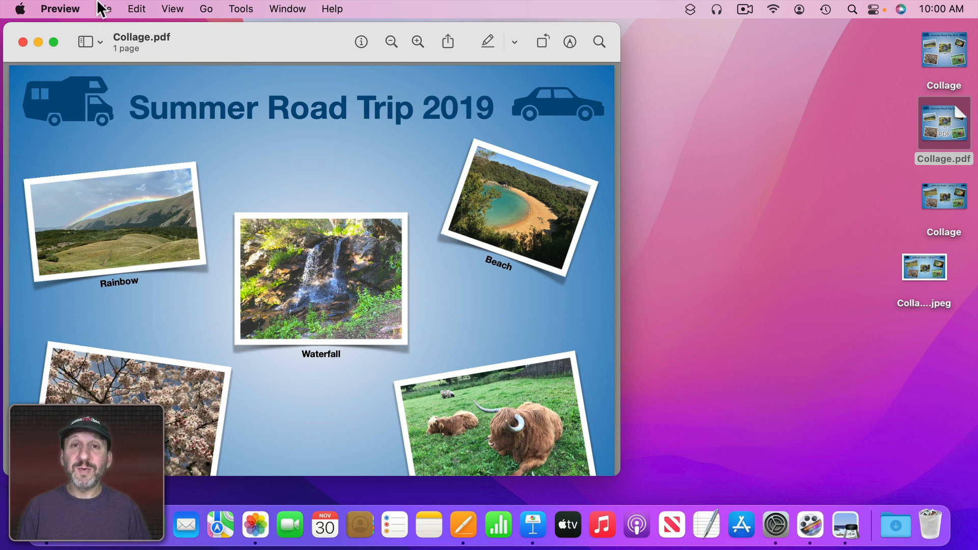
left_click(101, 9)
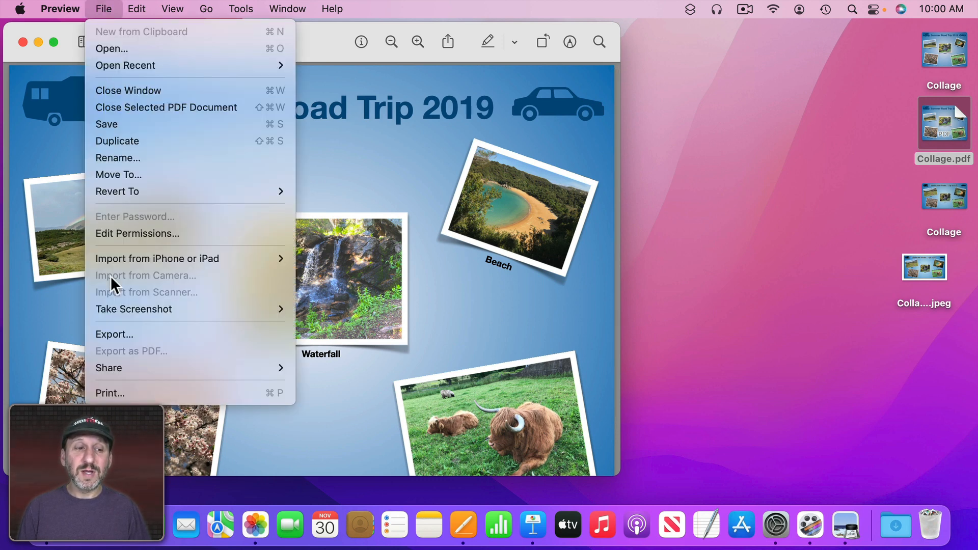
left_click(107, 339)
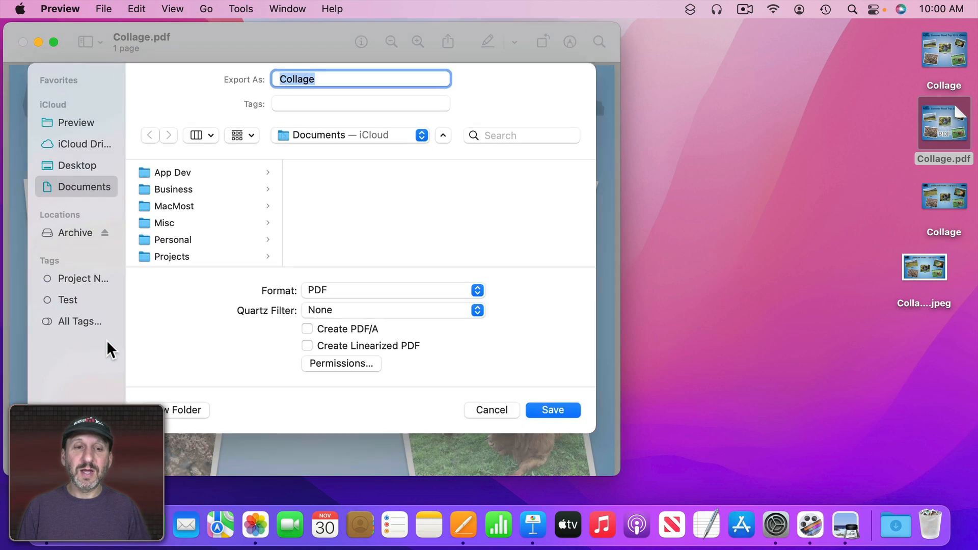
left_click(346, 298)
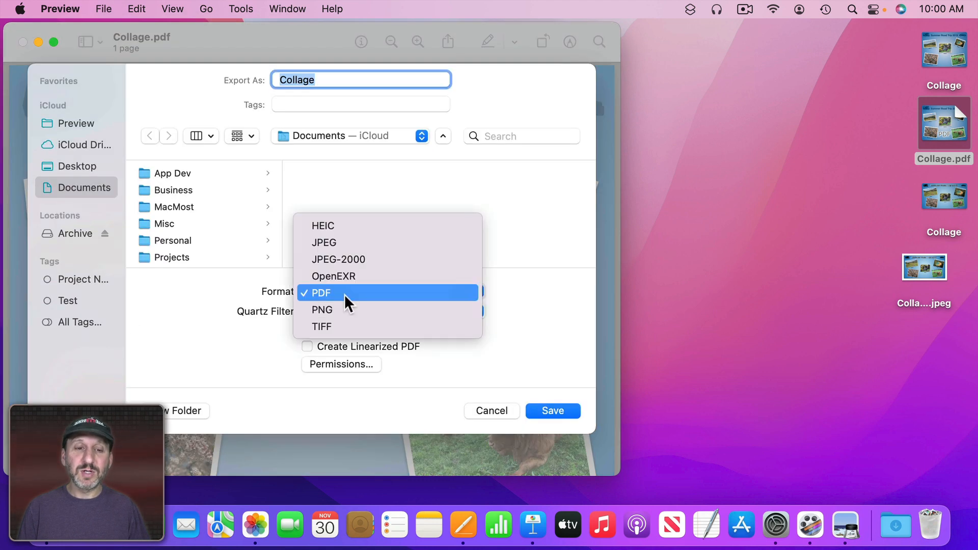
left_click(346, 243)
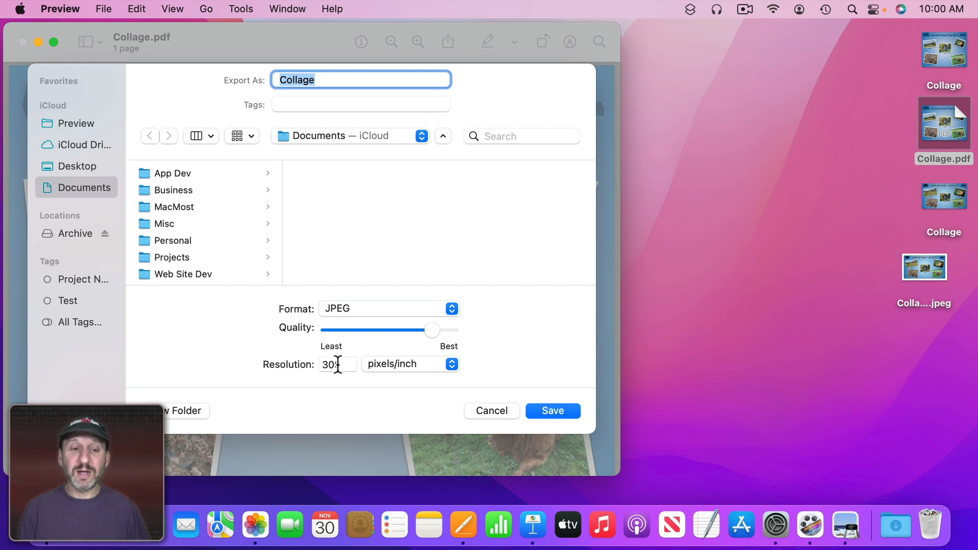
Set the JPEG export's resolution to 72 pixels/inch.
double_click(322, 364)
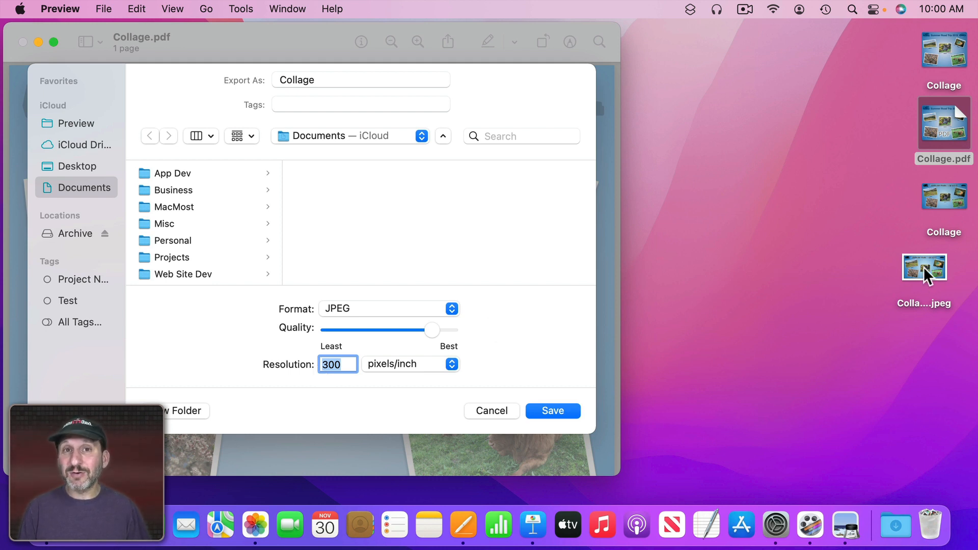
left_click(341, 366)
left_click_drag(347, 365, 307, 362)
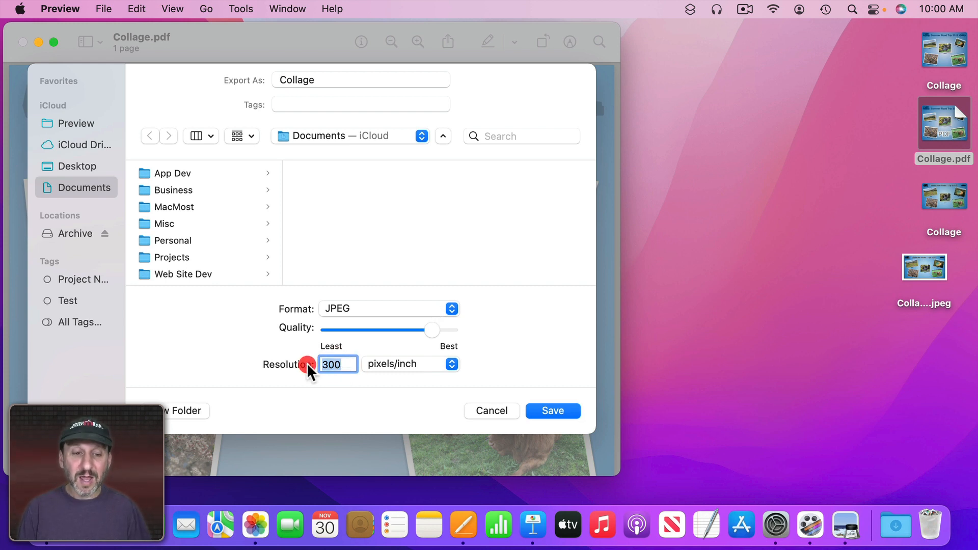
type("72")
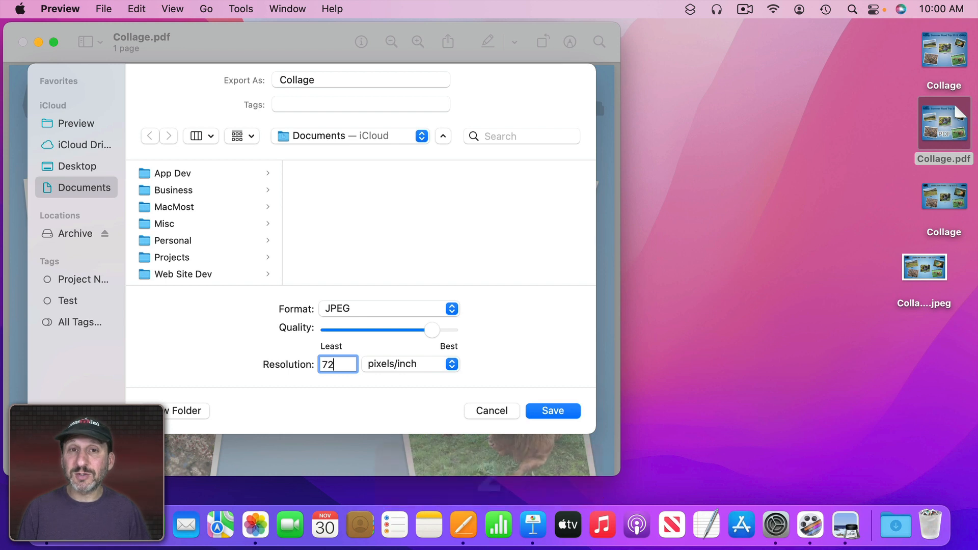
double_click(330, 364)
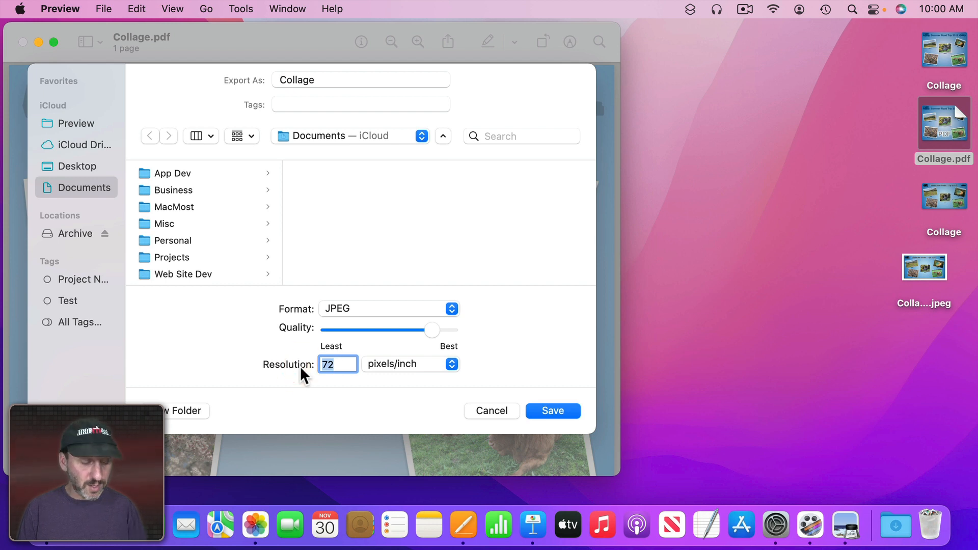